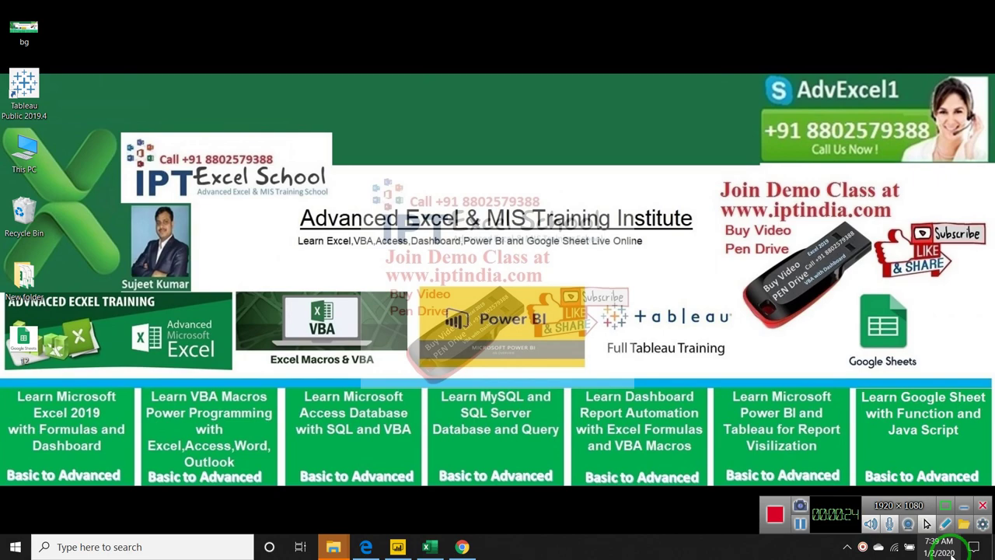
# - Restore the Chrome window showing YouTube Studio's Comments page from the taskbar
pyautogui.click(466, 548)
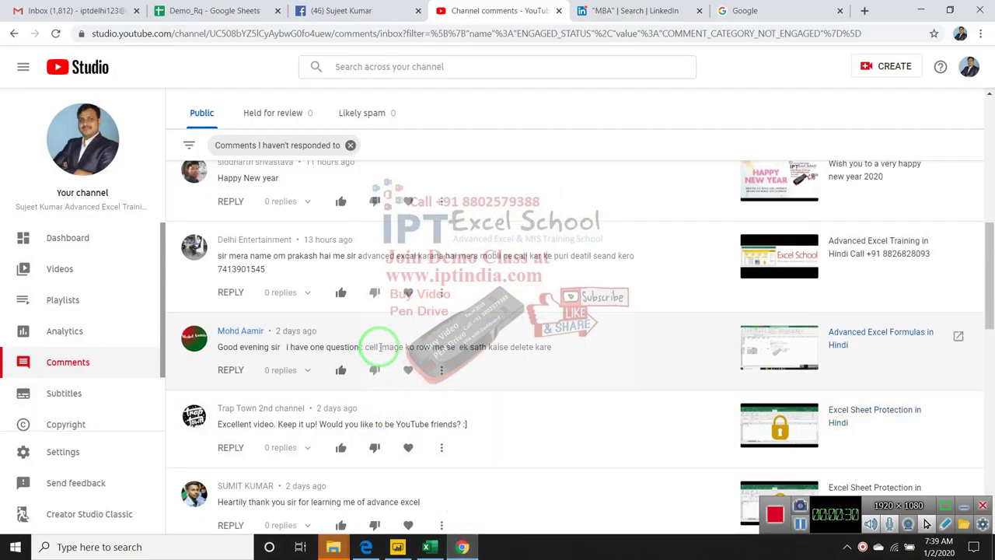
# - Highlight the viewer's comment asking how to delete cell images all at once
pyautogui.moveTo(370, 350); pyautogui.dragTo(569, 350)
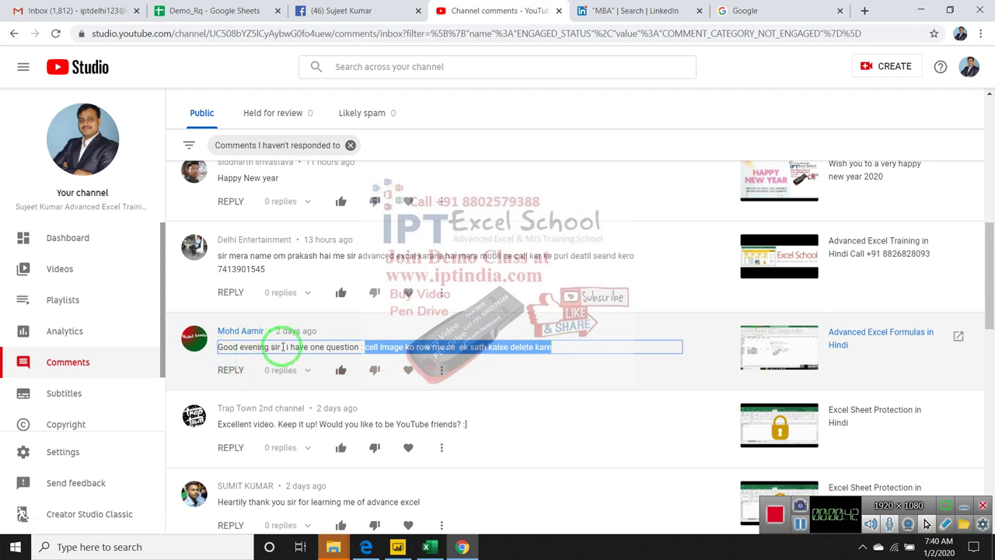
pyautogui.moveTo(282, 347); pyautogui.dragTo(221, 348)
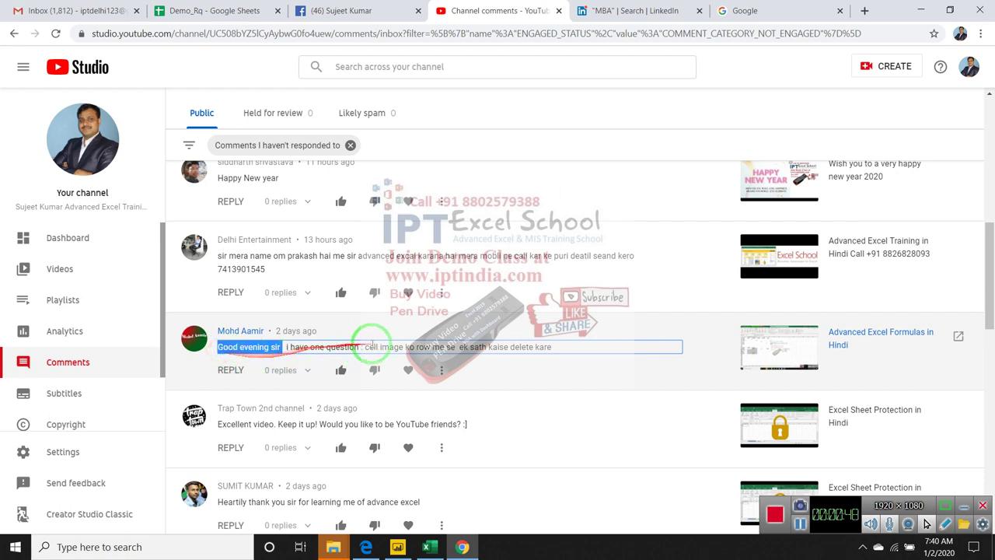
pyautogui.moveTo(362, 348); pyautogui.dragTo(561, 352)
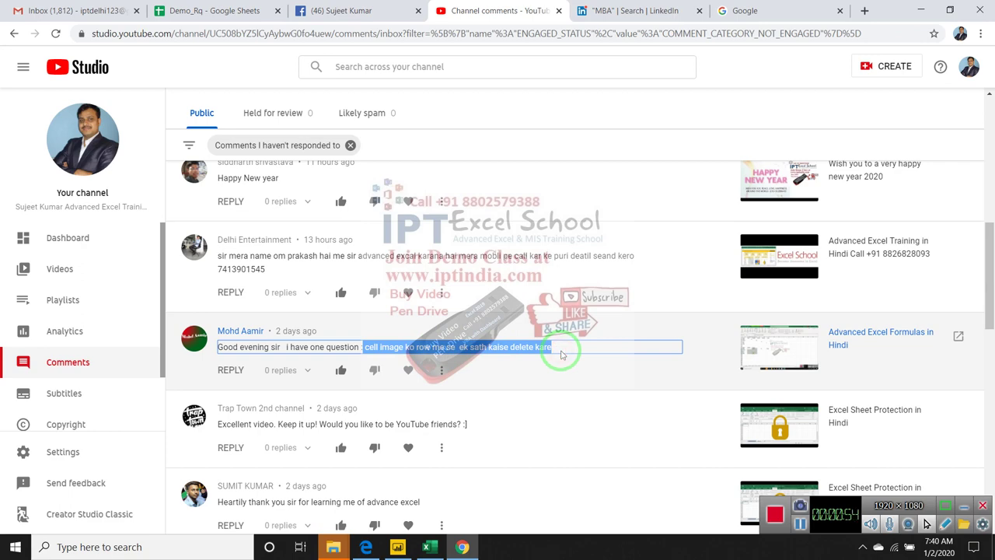
# - Go to the empty Sheet5 of the exp workbook and pick the Rectangle from Insert > Shapes
pyautogui.click(430, 544)
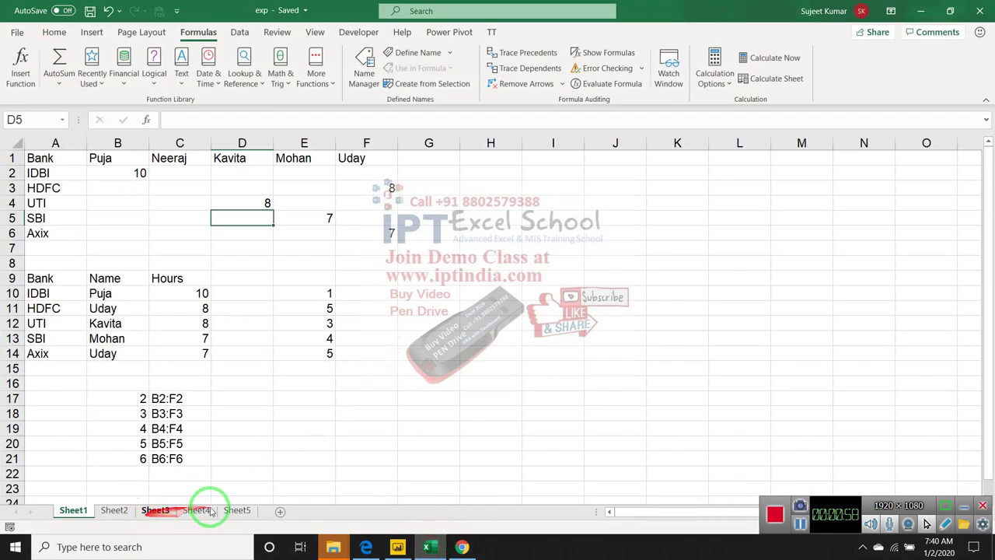
pyautogui.click(237, 510)
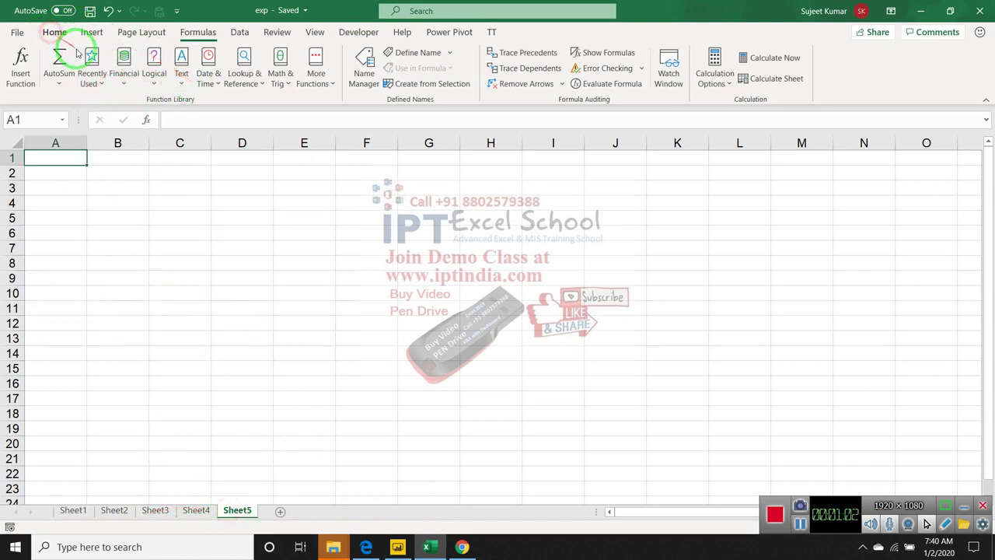
pyautogui.click(55, 31)
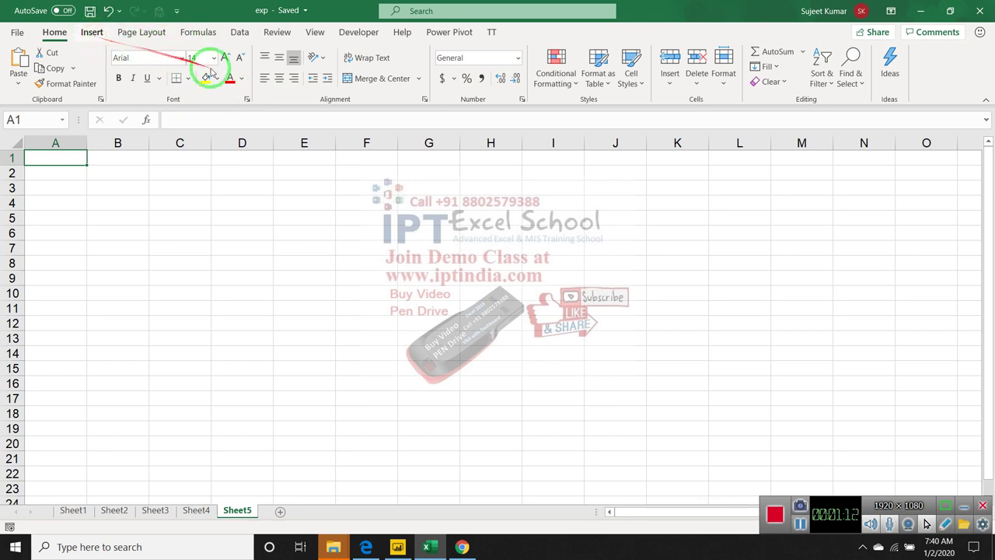
pyautogui.moveTo(95, 34)
pyautogui.mouseDown()
pyautogui.moveTo(160, 106)
pyautogui.moveTo(206, 72)
pyautogui.mouseUp()
pyautogui.hotkey('alt', 'n')
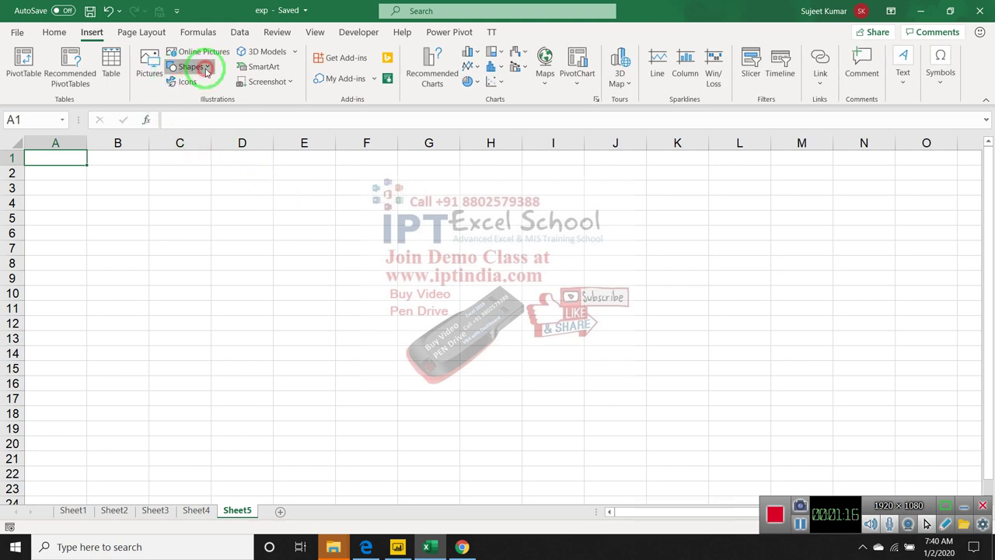
pyautogui.click(207, 69)
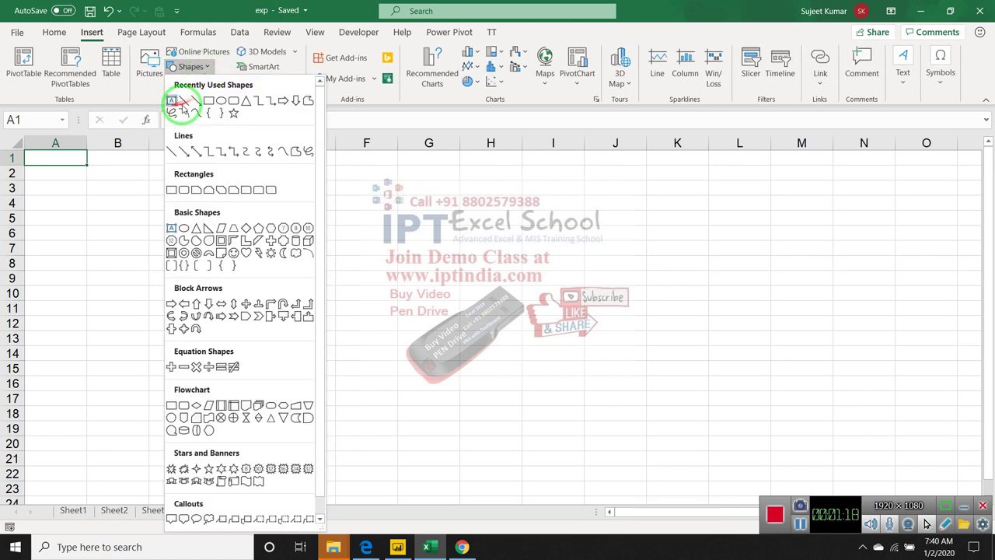
pyautogui.click(207, 107)
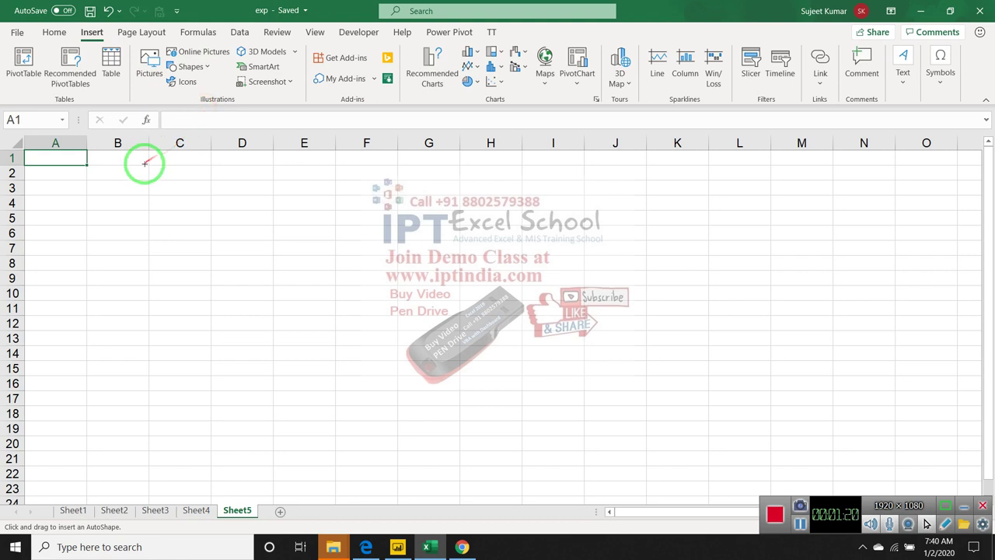
# - Draw a rectangle over C2:D3, then make row 2 taller and column C wider
pyautogui.moveTo(149, 164); pyautogui.dragTo(226, 187)
pyautogui.click(191, 227)
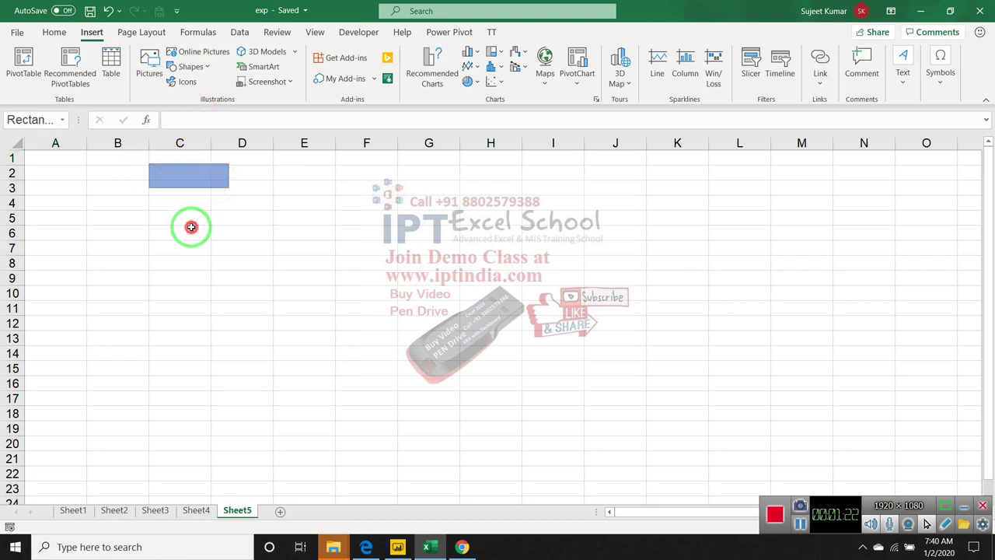
pyautogui.click(91, 191)
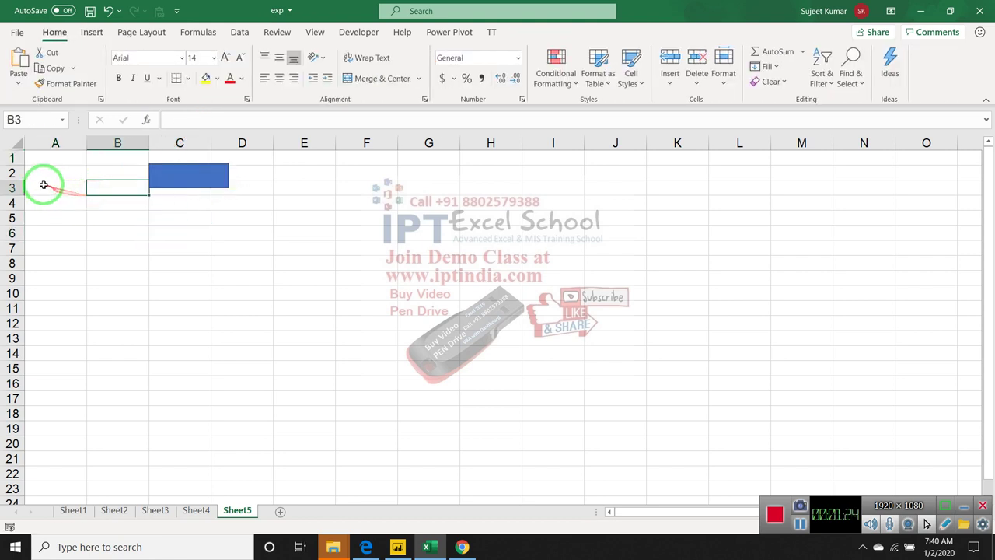
pyautogui.moveTo(14, 179); pyautogui.dragTo(17, 208)
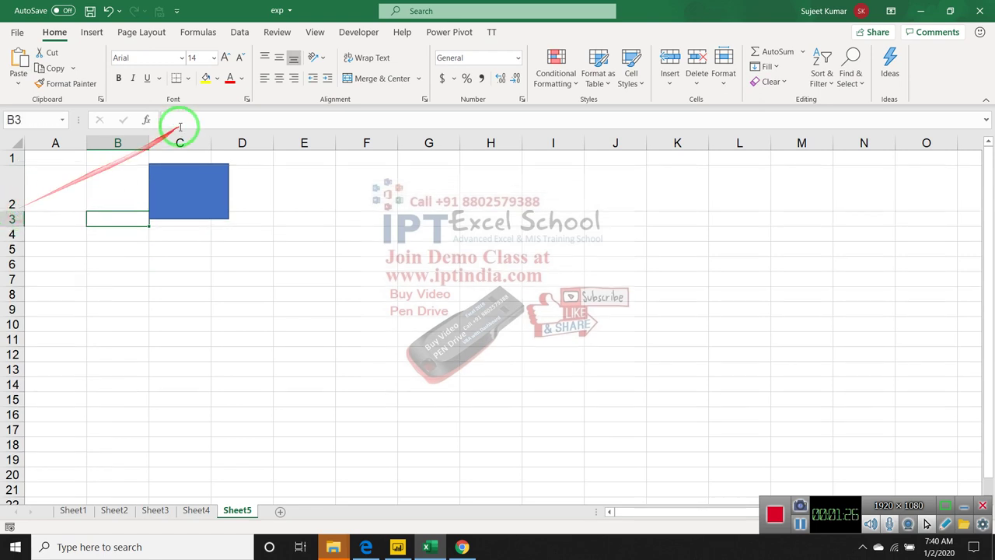
pyautogui.moveTo(209, 144); pyautogui.dragTo(284, 147)
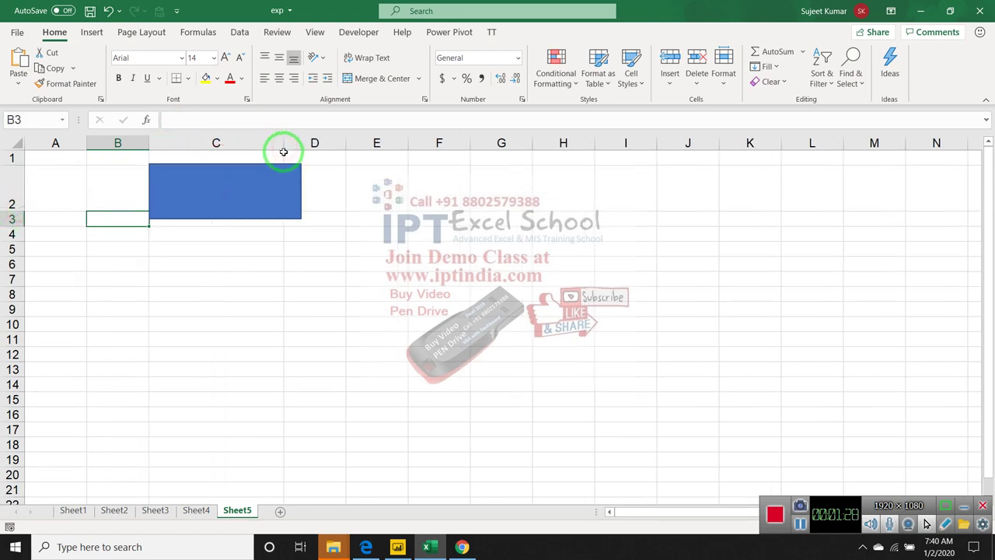
# - Shrink and move the blue rectangle to sit inside cell C2, then type 'dasda' into B2
pyautogui.click(224, 194)
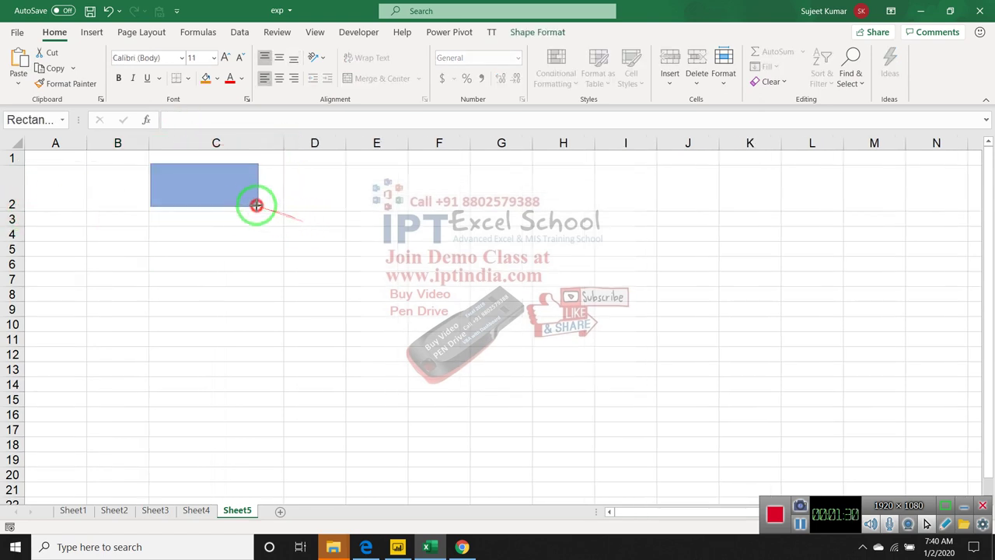
pyautogui.moveTo(303, 220); pyautogui.dragTo(218, 193)
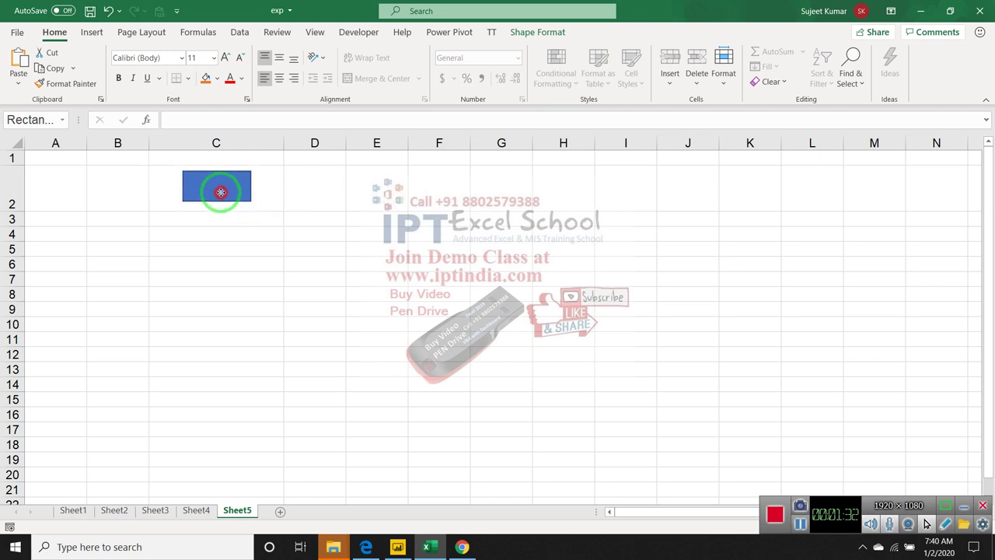
pyautogui.click(221, 226)
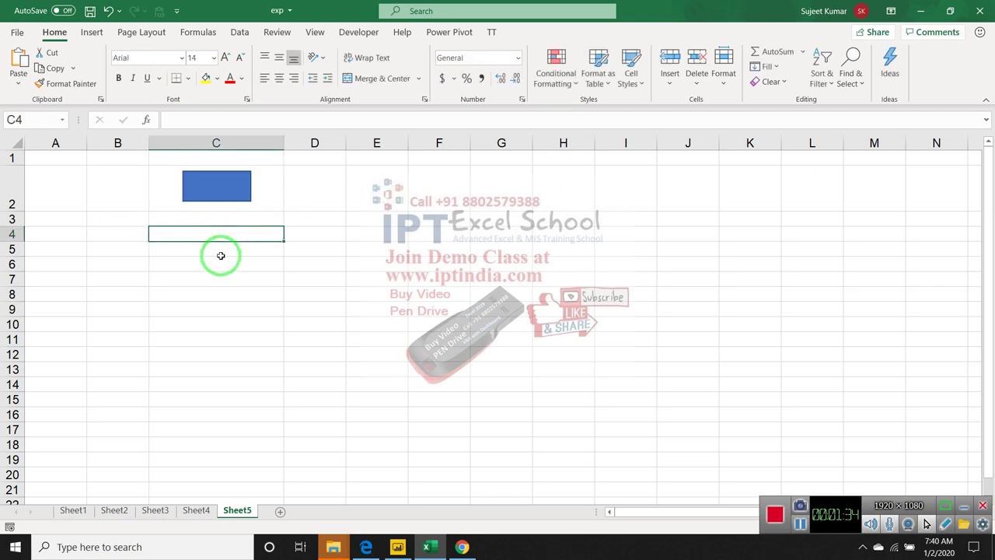
pyautogui.click(279, 202)
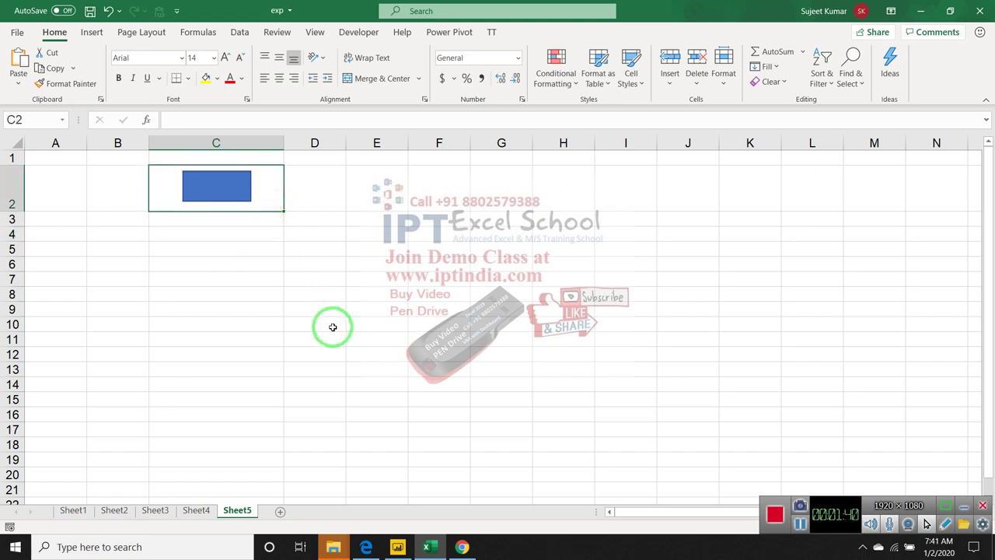
pyautogui.click(251, 289)
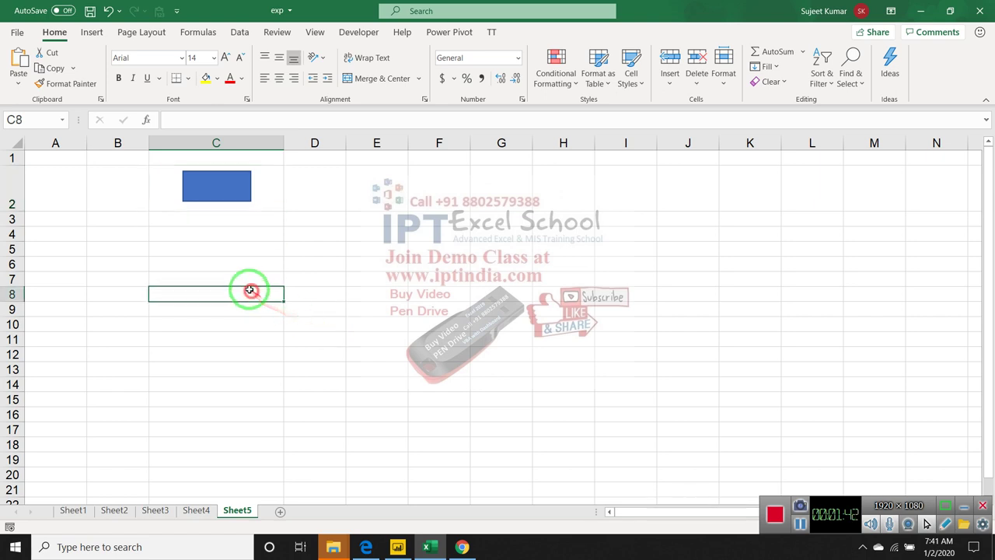
pyautogui.click(212, 186)
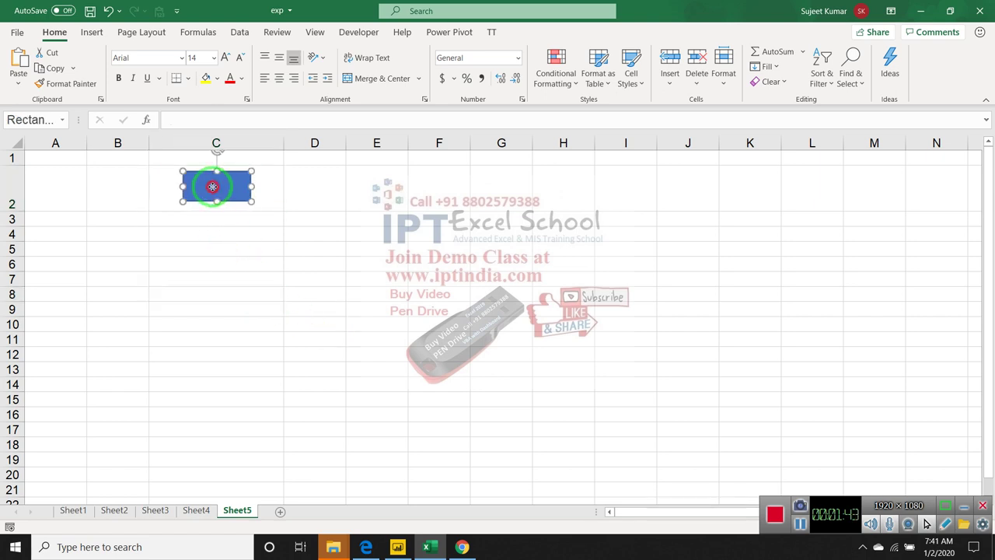
pyautogui.click(157, 209)
pyautogui.click(99, 197)
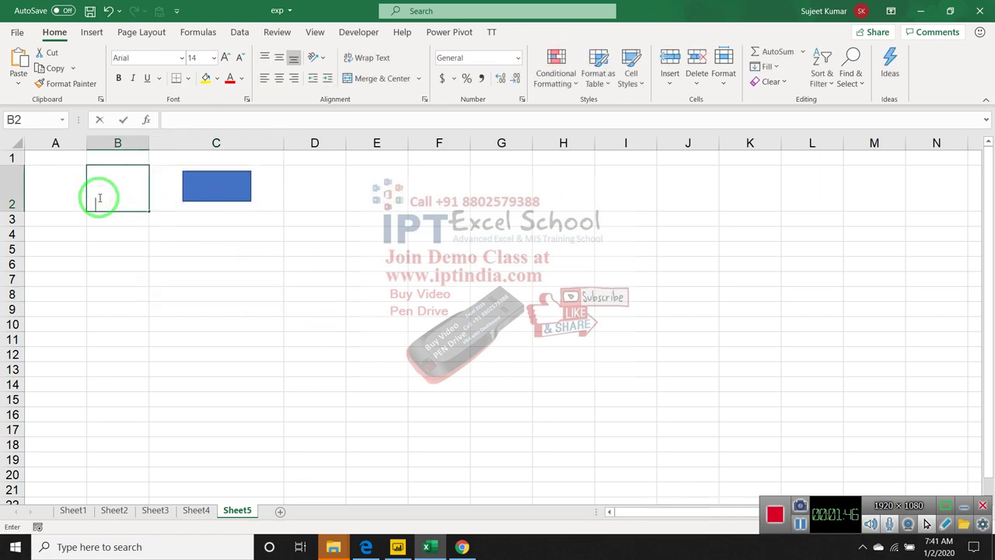
pyautogui.write('dasda')
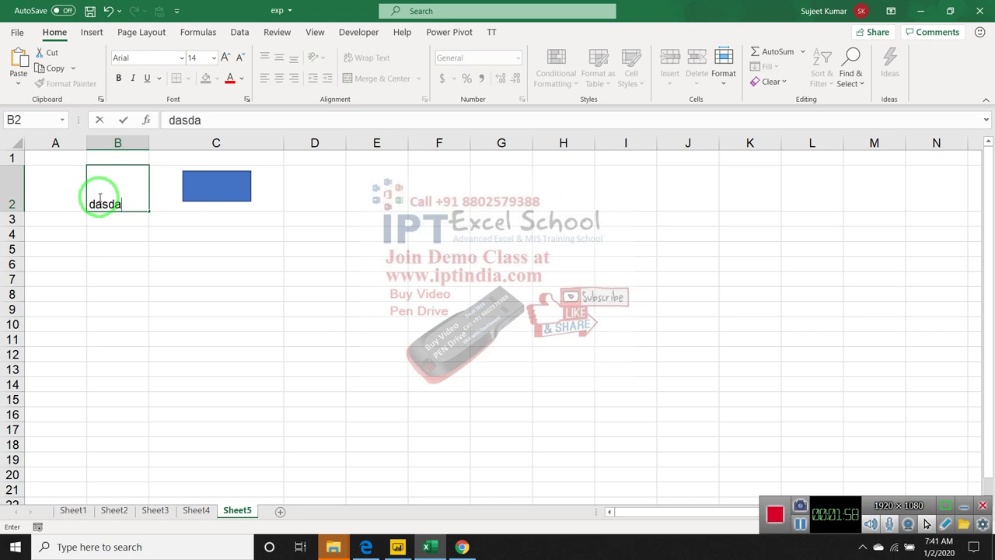
# - Widen columns D, E and F and Ctrl-drag a copy of the rectangle into each
pyautogui.click(231, 194)
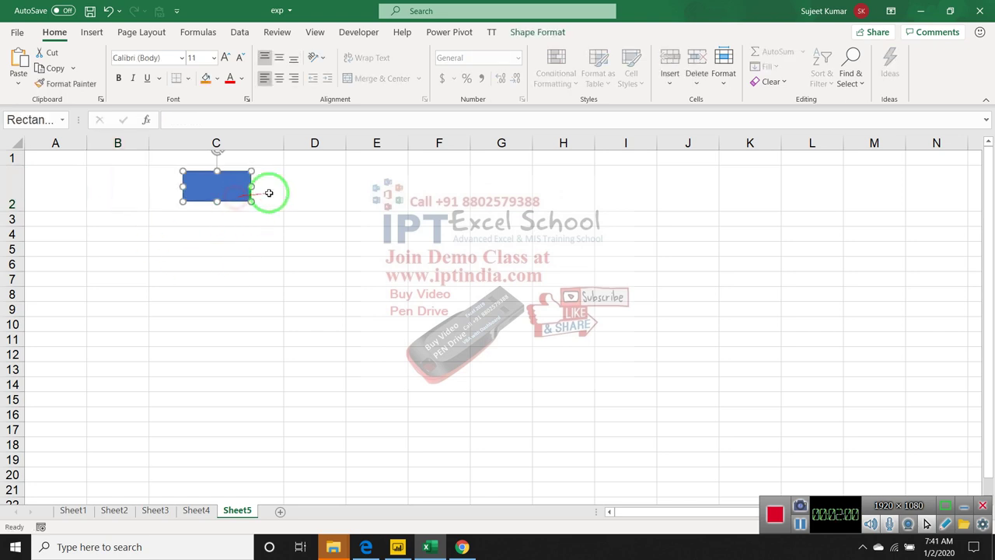
pyautogui.moveTo(346, 143); pyautogui.dragTo(438, 143)
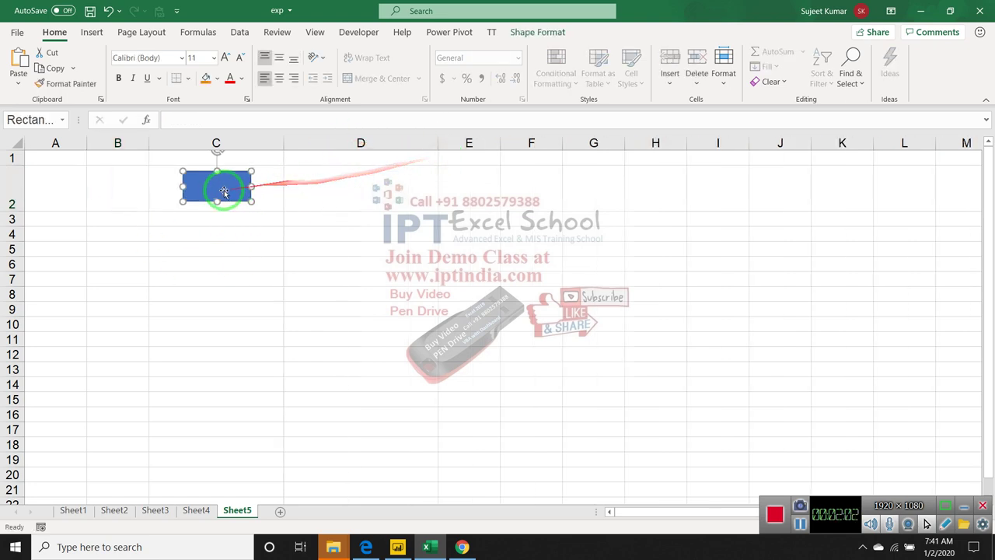
pyautogui.moveTo(224, 192); pyautogui.dragTo(360, 197)
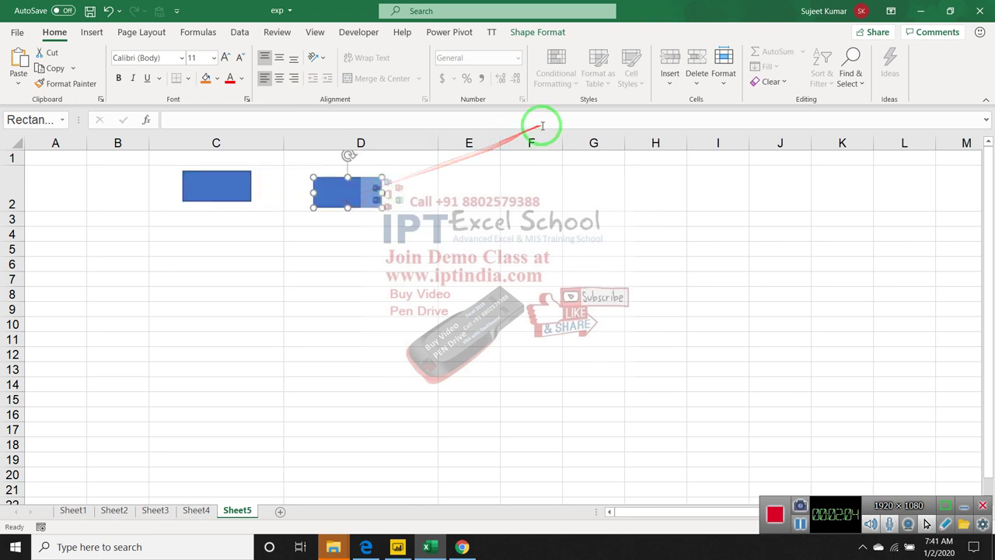
pyautogui.moveTo(500, 143); pyautogui.dragTo(539, 143)
pyautogui.moveTo(343, 189); pyautogui.dragTo(485, 189)
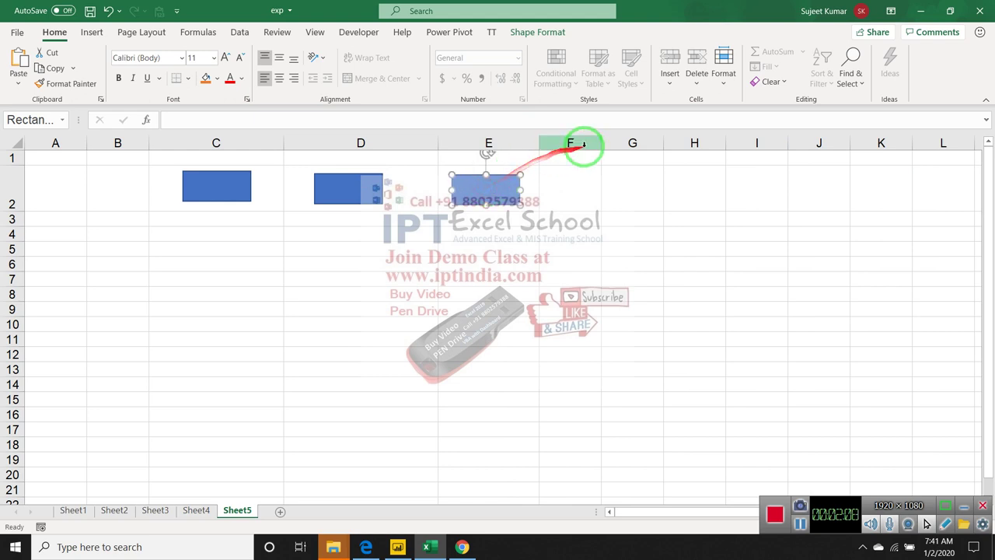
pyautogui.moveTo(600, 143); pyautogui.dragTo(671, 143)
pyautogui.moveTo(506, 185); pyautogui.dragTo(608, 185)
# - Ctrl-click all four rectangles in C2:F2 to select them together
pyautogui.click(459, 263)
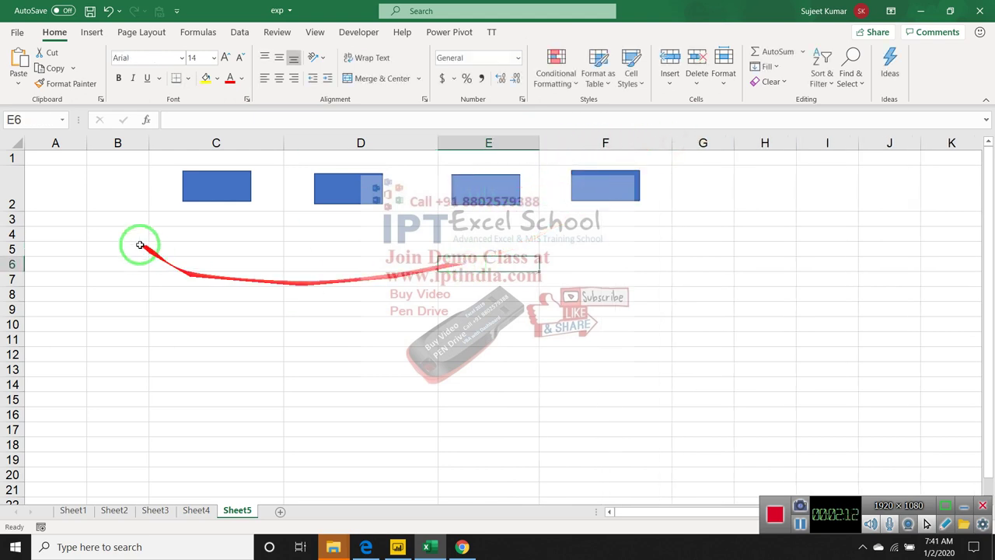
pyautogui.click(219, 189)
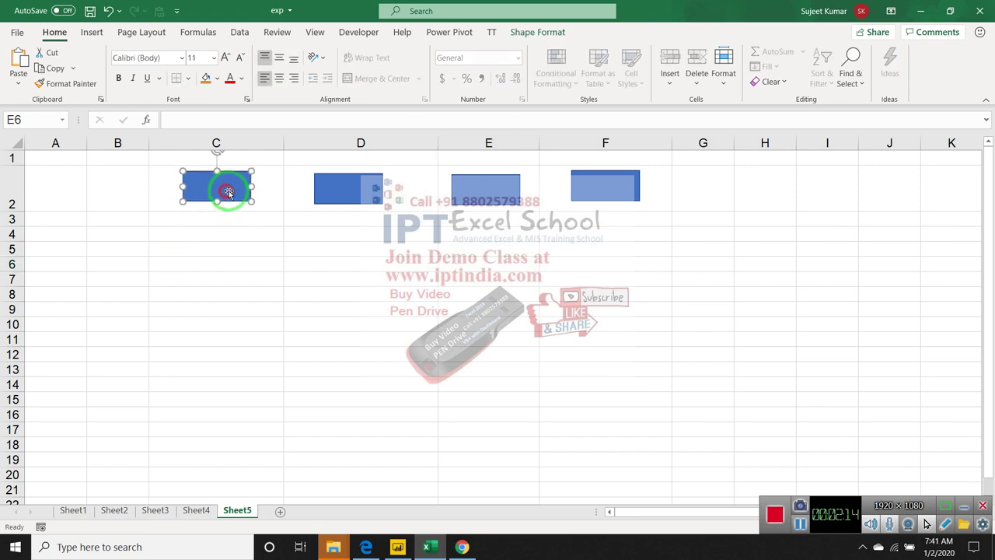
pyautogui.keyDown('ctrl'); pyautogui.click(579, 187); pyautogui.keyUp('ctrl')
pyautogui.keyDown('ctrl'); pyautogui.click(486, 187); pyautogui.keyUp('ctrl')
pyautogui.keyDown('ctrl'); pyautogui.click(338, 190); pyautogui.keyUp('ctrl')
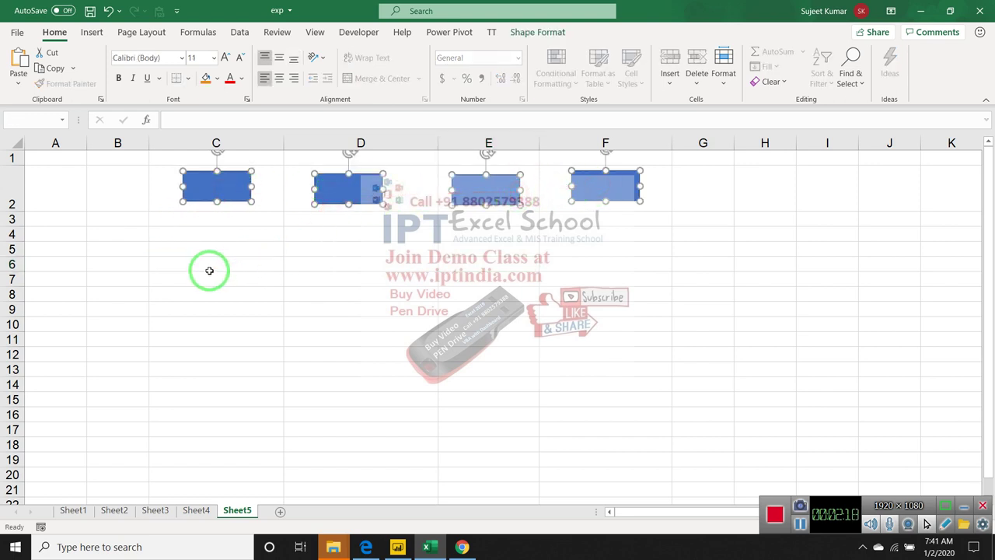
pyautogui.press('Delete')
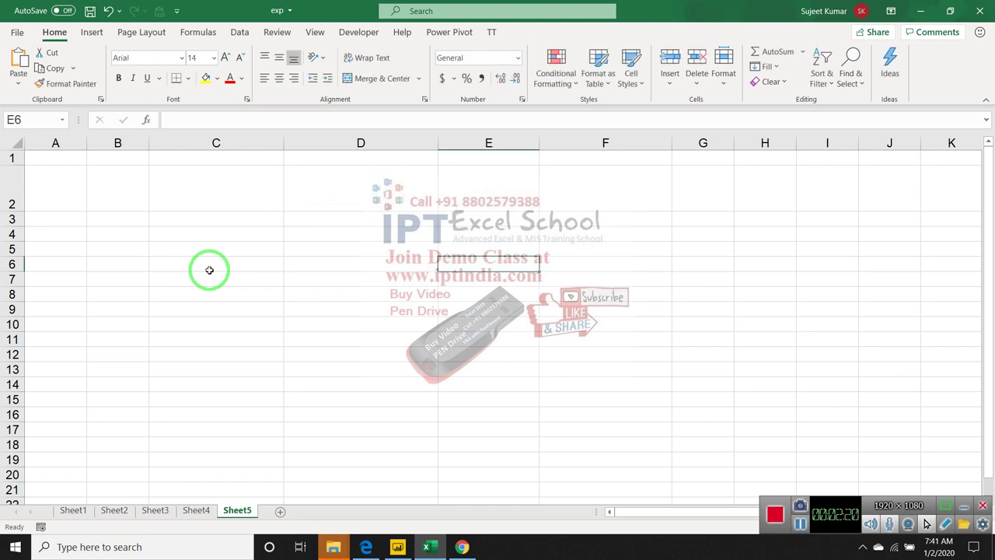
pyautogui.hotkey('ctrl', 'z')
pyautogui.click(209, 269)
pyautogui.click(164, 196)
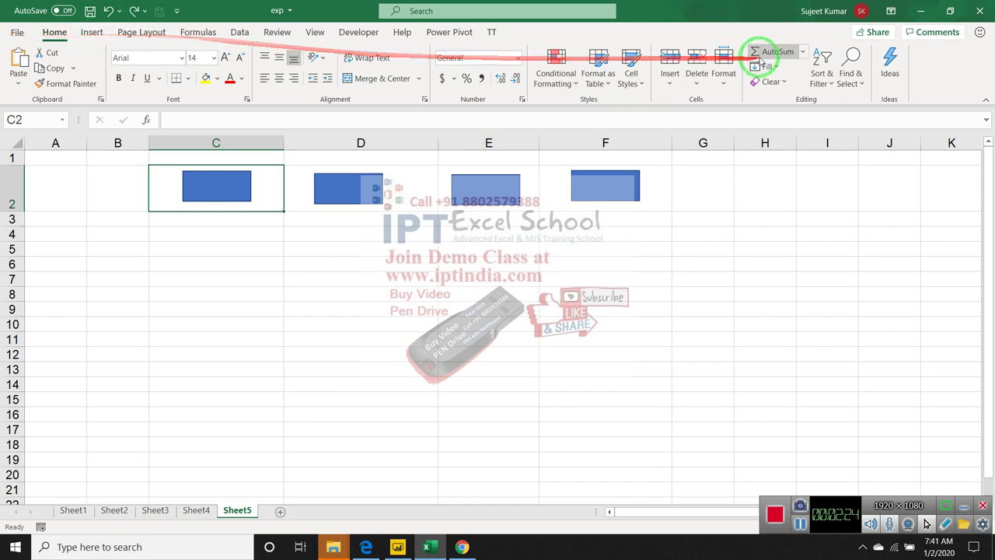
pyautogui.moveTo(155, 187); pyautogui.dragTo(591, 185)
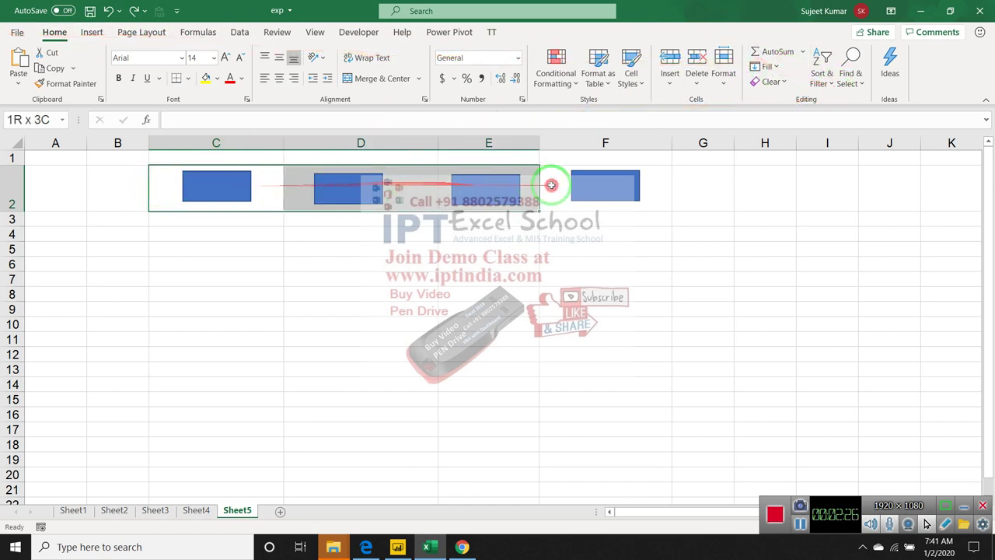
pyautogui.click(823, 74)
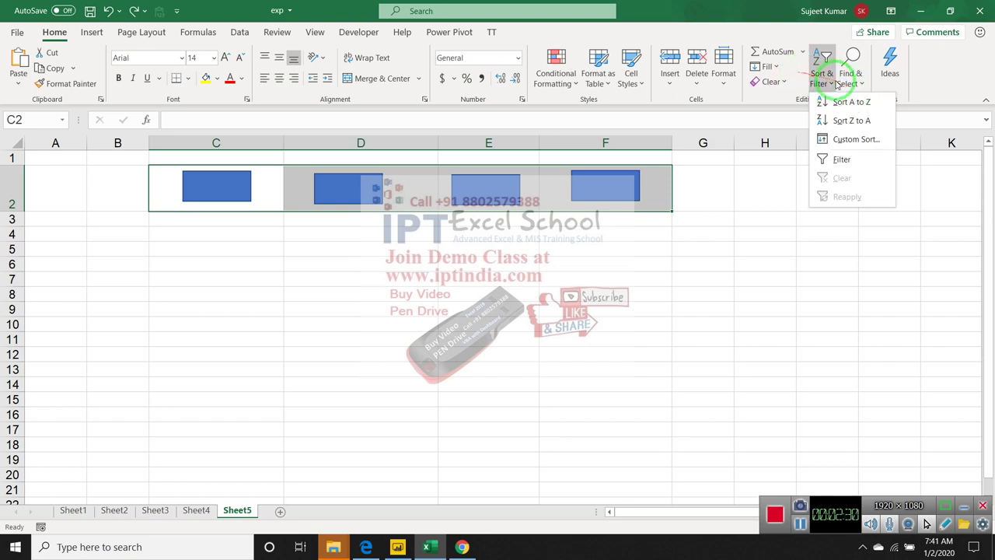
pyautogui.click(850, 78)
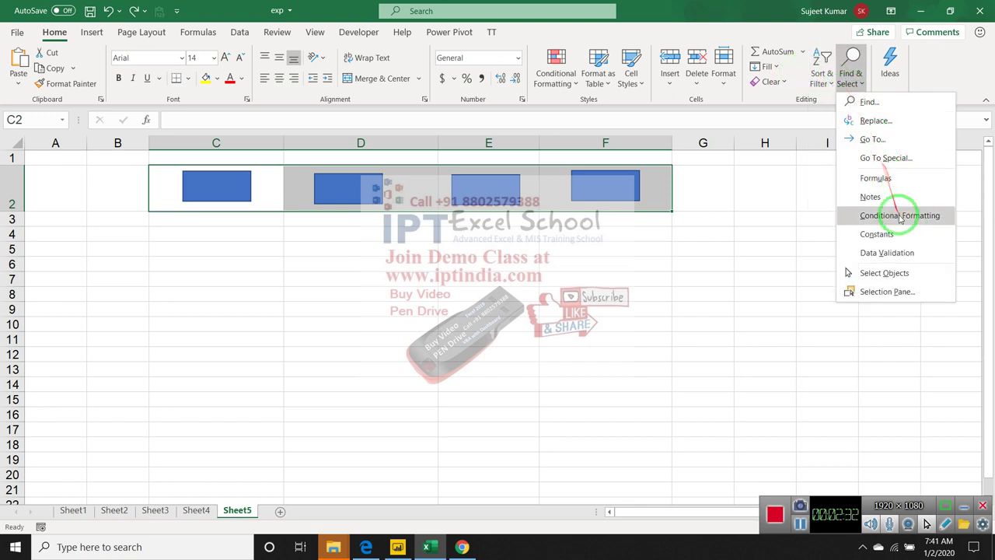
pyautogui.click(882, 281)
pyautogui.moveTo(163, 163)
pyautogui.mouseDown()
pyautogui.moveTo(191, 198)
pyautogui.moveTo(652, 206)
pyautogui.mouseUp()
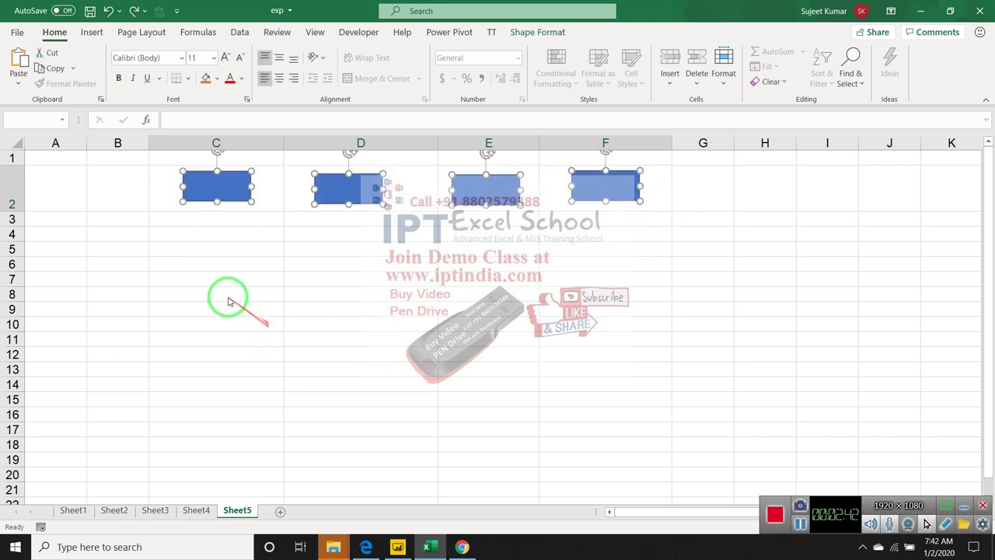
pyautogui.click(186, 247)
pyautogui.click(199, 185)
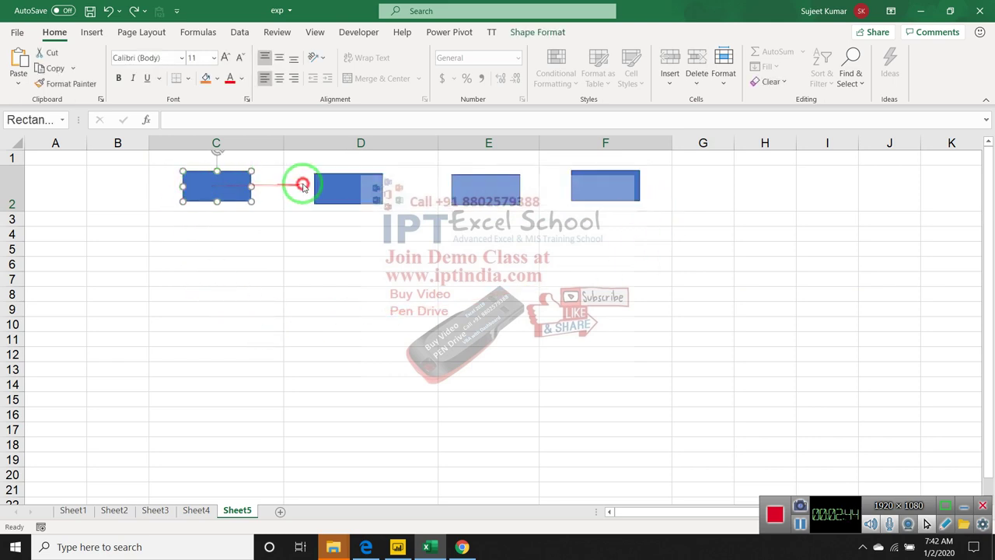
pyautogui.keyDown('ctrl'); pyautogui.click(360, 185); pyautogui.keyUp('ctrl')
pyautogui.keyDown('ctrl'); pyautogui.click(465, 185); pyautogui.keyUp('ctrl')
pyautogui.keyDown('ctrl'); pyautogui.click(582, 183); pyautogui.keyUp('ctrl')
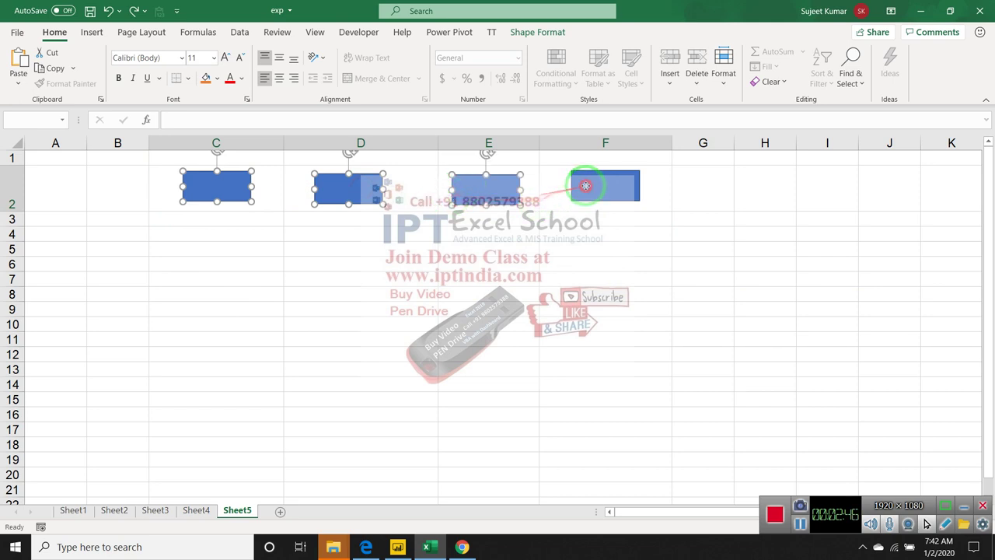
pyautogui.click(498, 218)
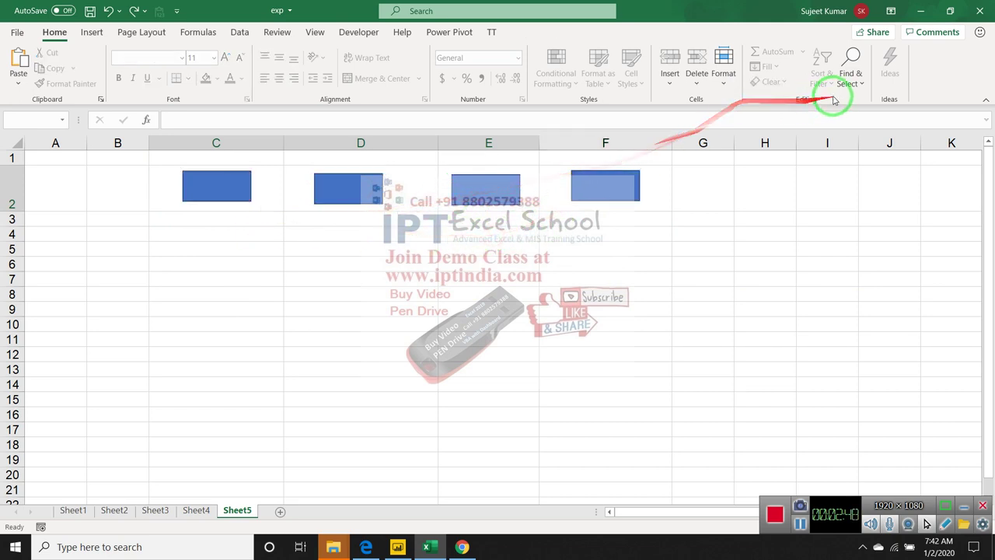
pyautogui.click(849, 78)
pyautogui.click(845, 84)
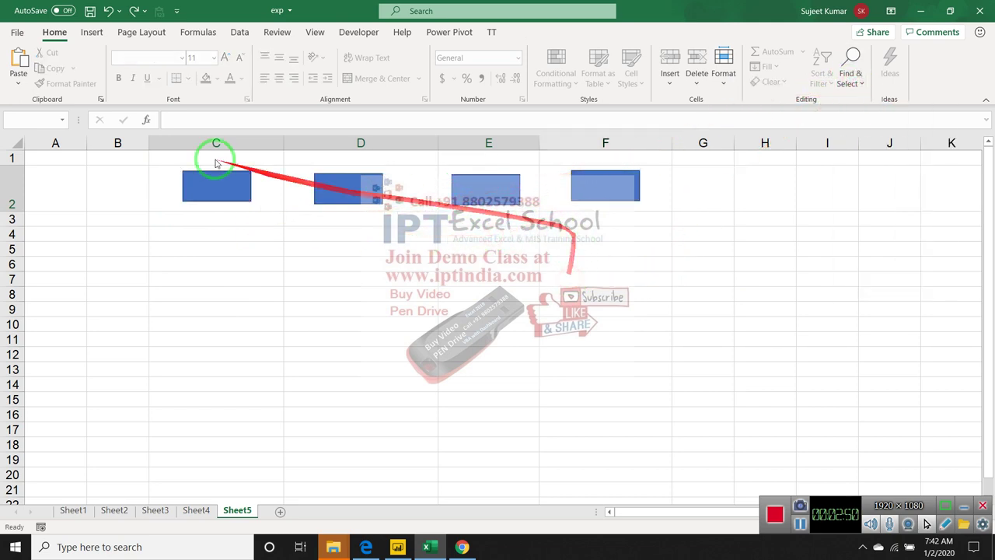
# - Box-select the four rectangles using Find & Select > Select Objects, then deselect them
pyautogui.click(102, 235)
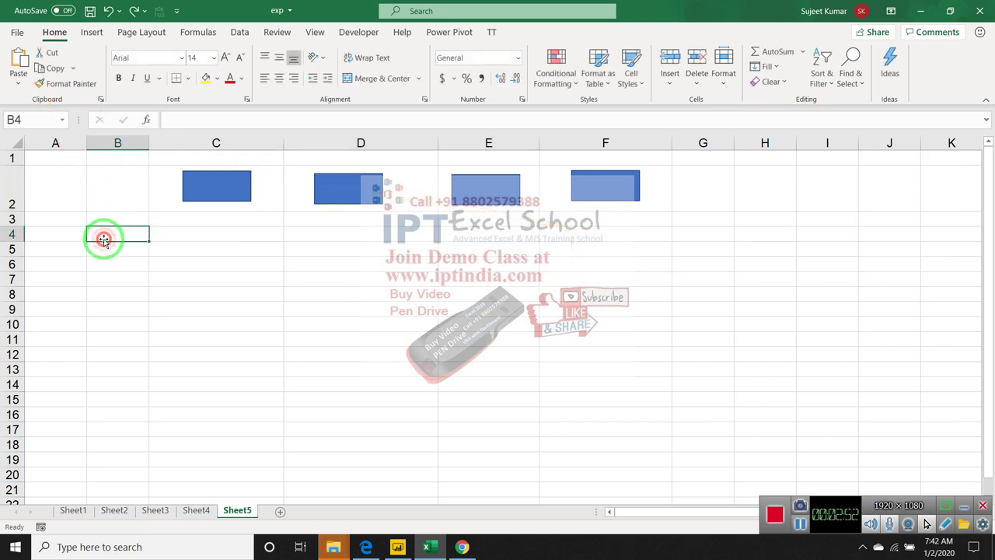
pyautogui.click(863, 79)
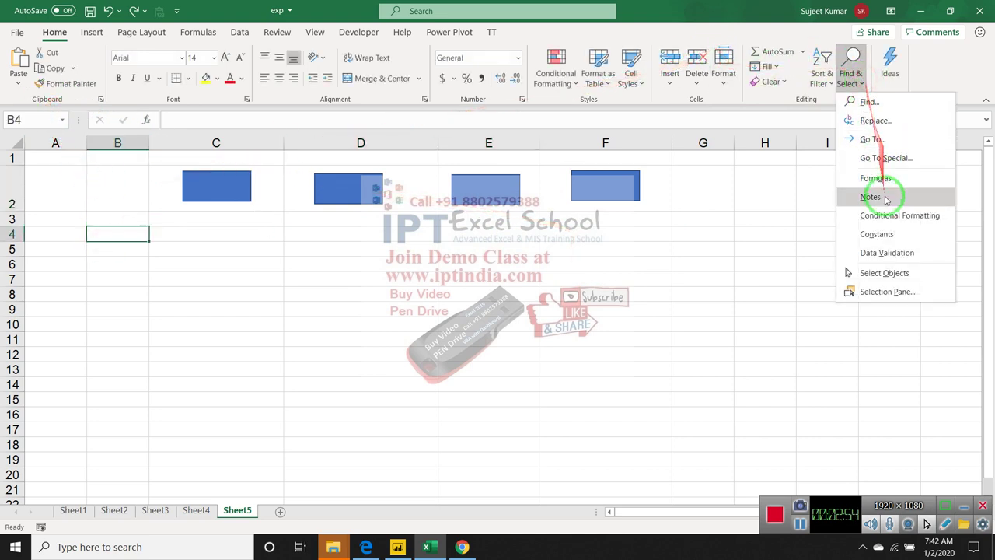
pyautogui.click(886, 273)
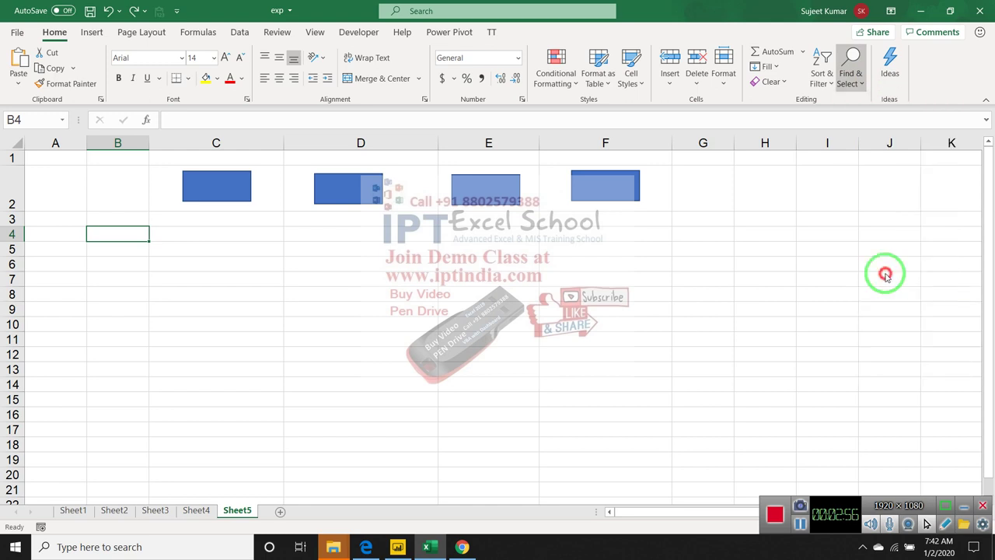
pyautogui.moveTo(168, 179); pyautogui.dragTo(634, 187)
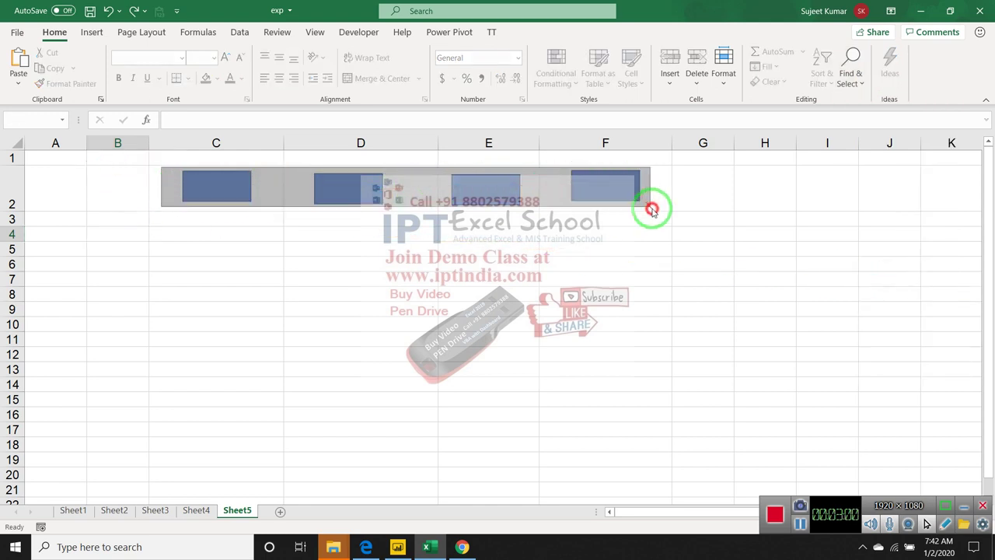
pyautogui.moveTo(633, 187); pyautogui.dragTo(649, 206)
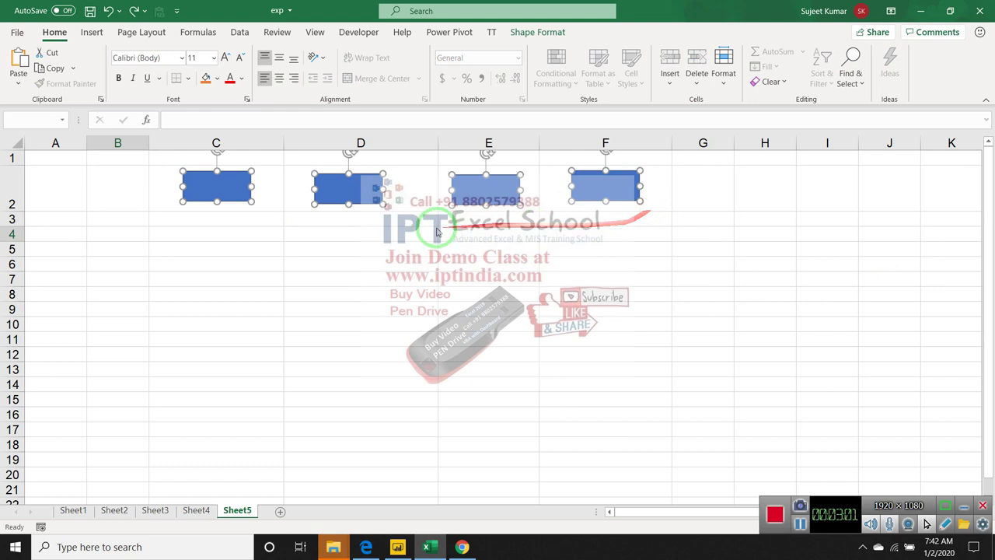
pyautogui.click(348, 220)
pyautogui.click(852, 75)
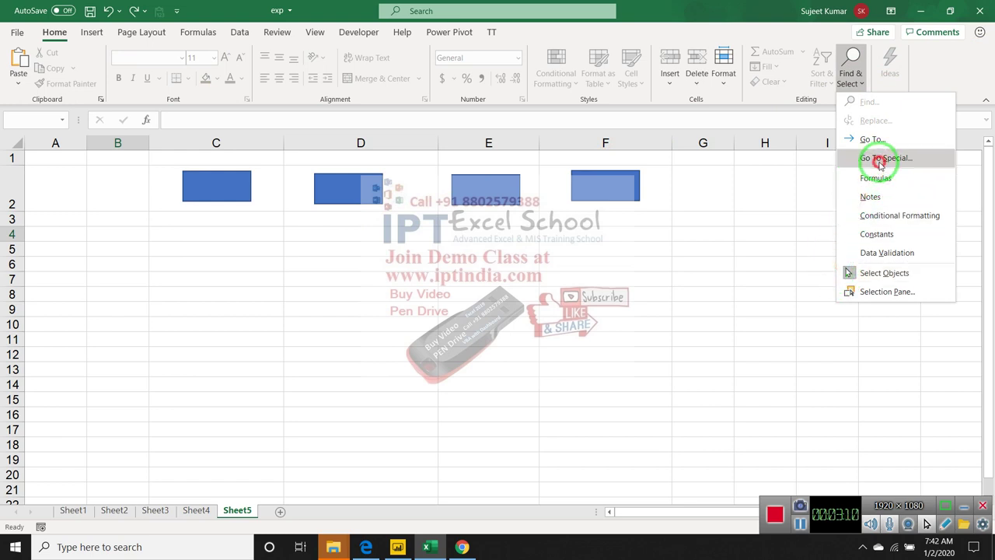
# - Select all four rectangles at once with Go To Special > Objects
pyautogui.click(881, 159)
pyautogui.moveTo(311, 111)
pyautogui.mouseDown()
pyautogui.moveTo(492, 121)
pyautogui.moveTo(817, 41)
pyautogui.mouseUp()
pyautogui.click(749, 208)
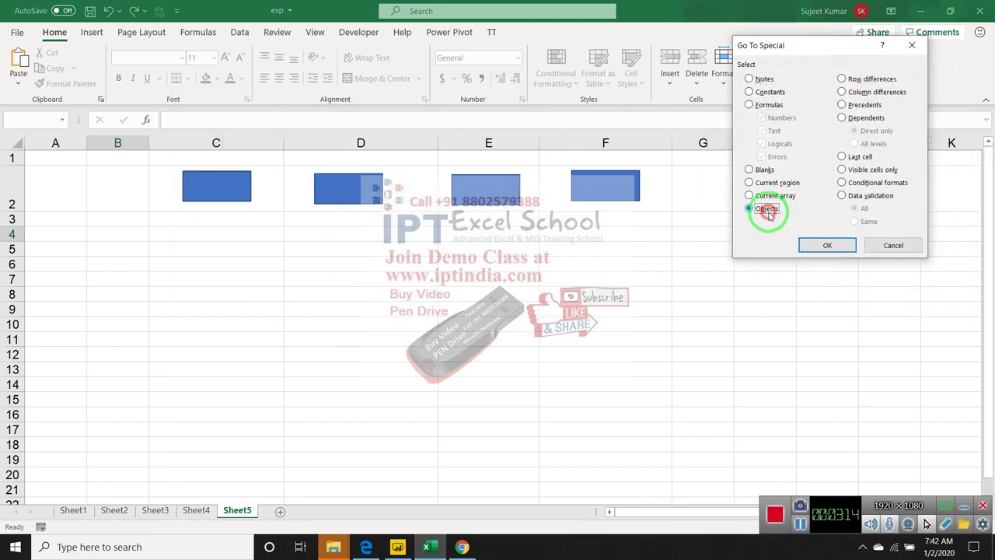
pyautogui.click(827, 244)
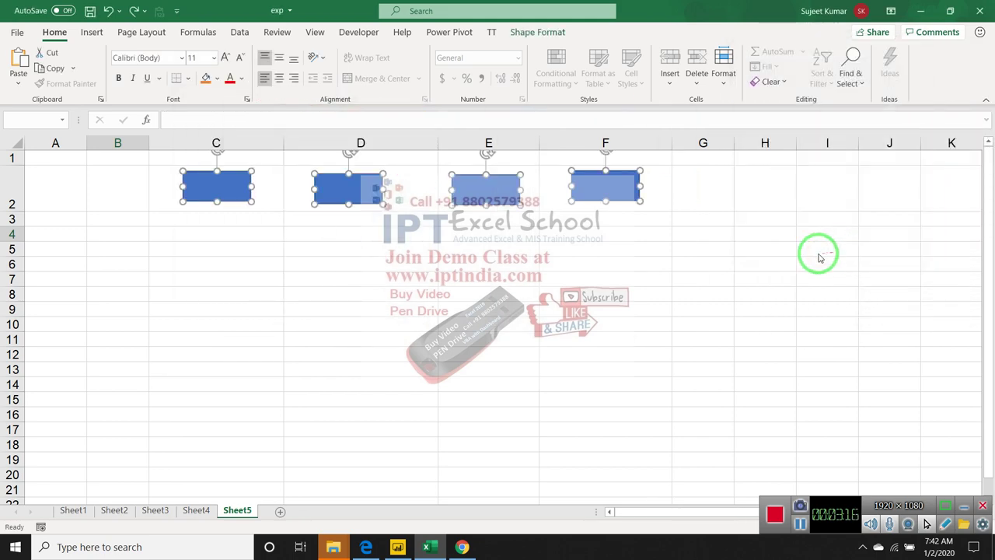
# - Ctrl-drag copies of the column C and F rectangles down to rows 10–11
pyautogui.click(261, 274)
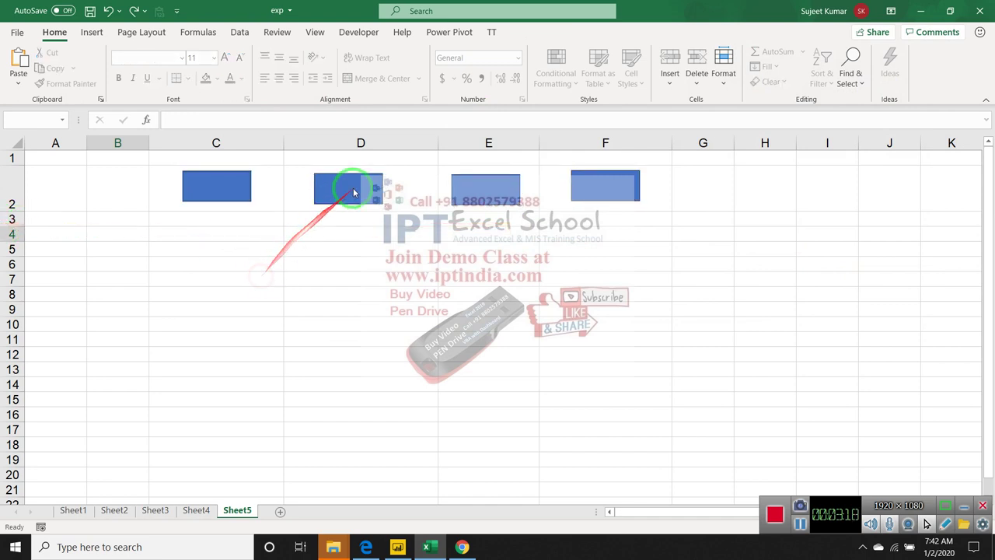
pyautogui.click(353, 192)
pyautogui.click(239, 194)
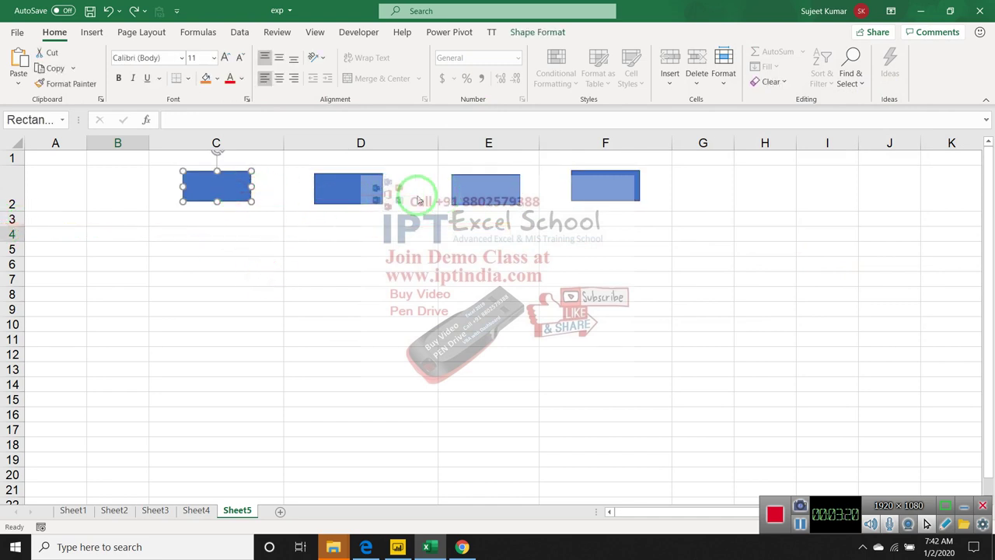
pyautogui.keyDown('ctrl'); pyautogui.click(595, 182); pyautogui.keyUp('ctrl')
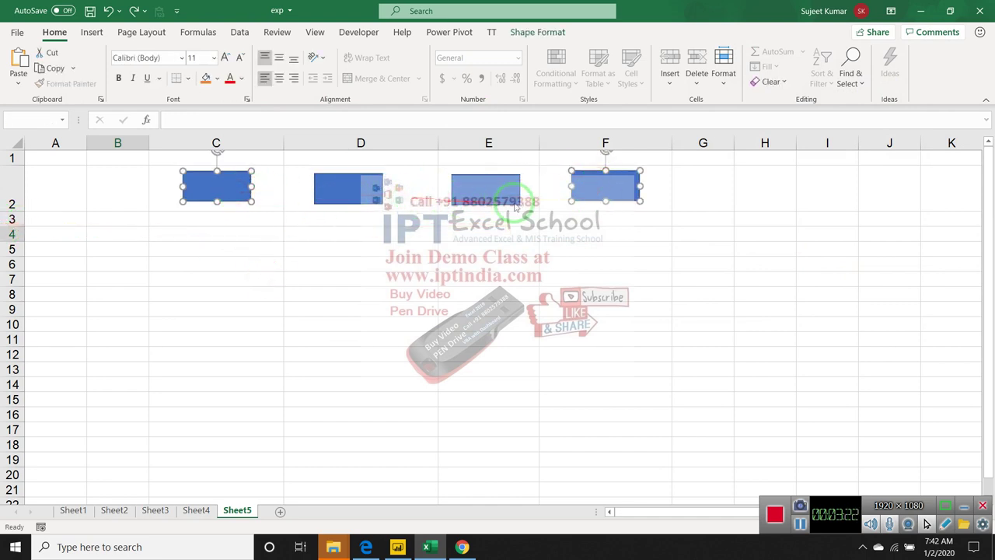
pyautogui.moveTo(603, 183); pyautogui.dragTo(607, 340)
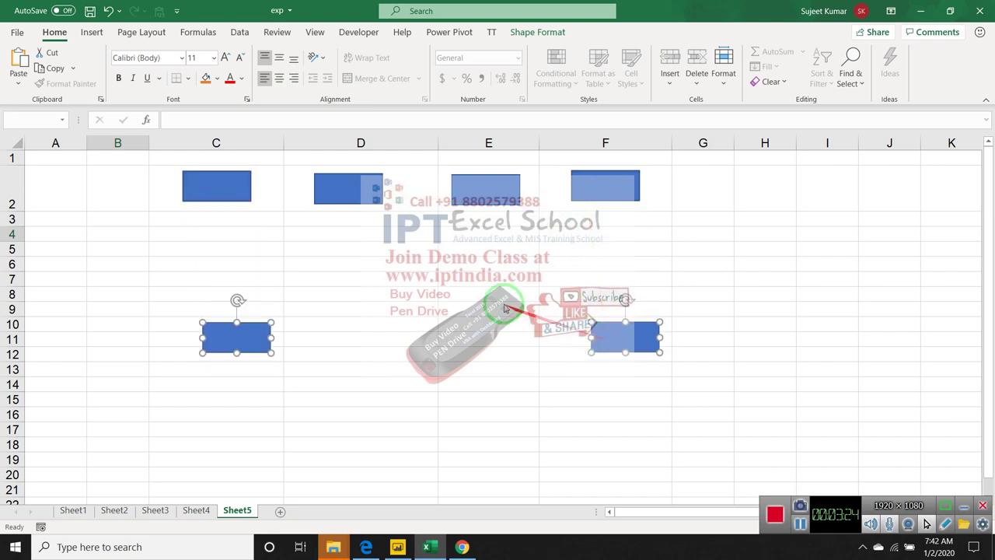
pyautogui.click(280, 240)
# - Select all six shapes via Go To Special > Objects, then deselect them
pyautogui.click(860, 85)
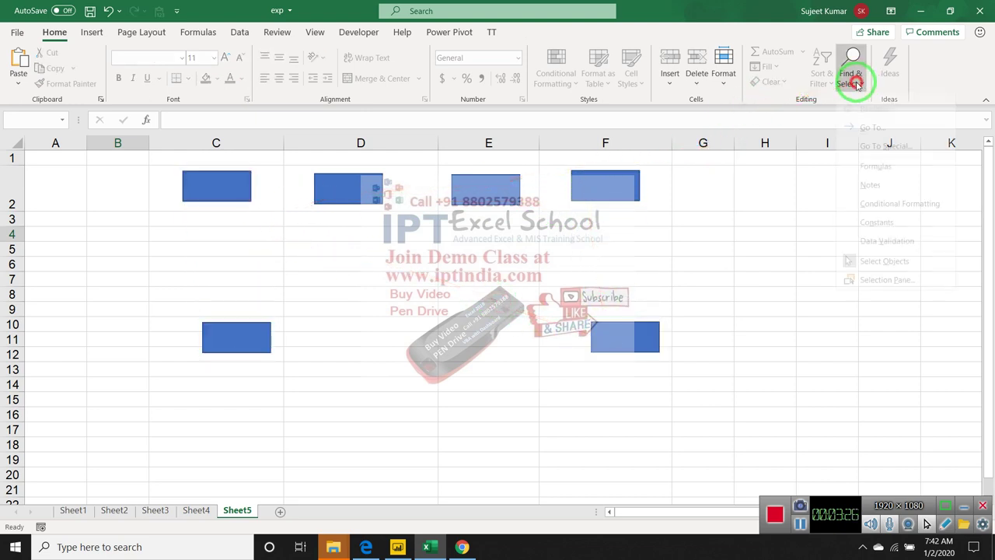
pyautogui.click(886, 158)
pyautogui.click(766, 208)
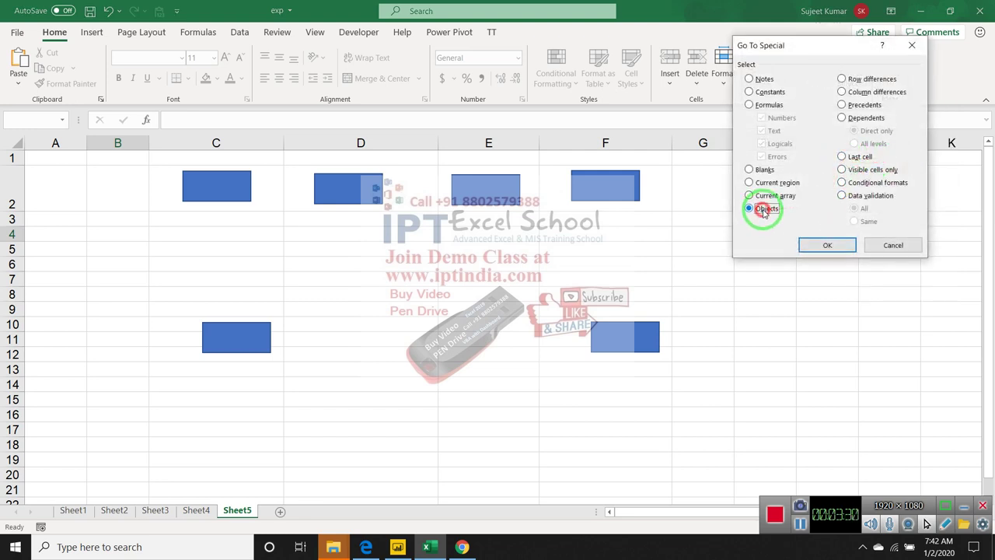
pyautogui.click(826, 245)
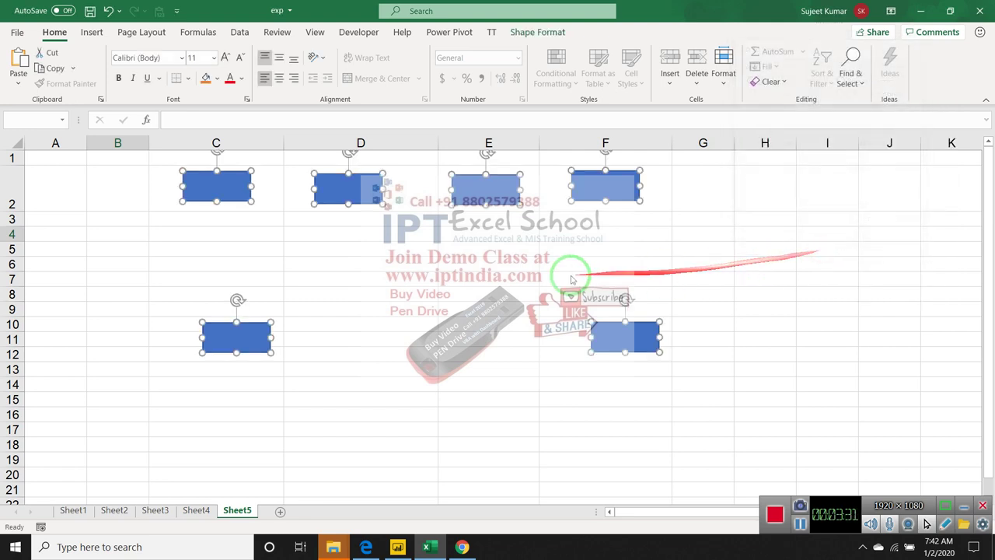
pyautogui.click(295, 231)
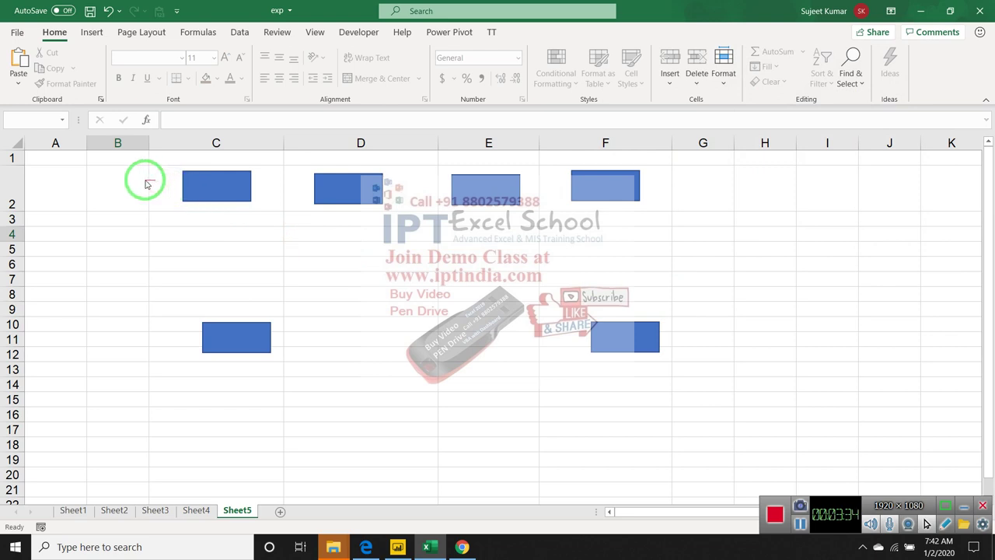
# - Select cells C2:F2 and open Go To Special from Home > Find & Select
pyautogui.click(107, 228)
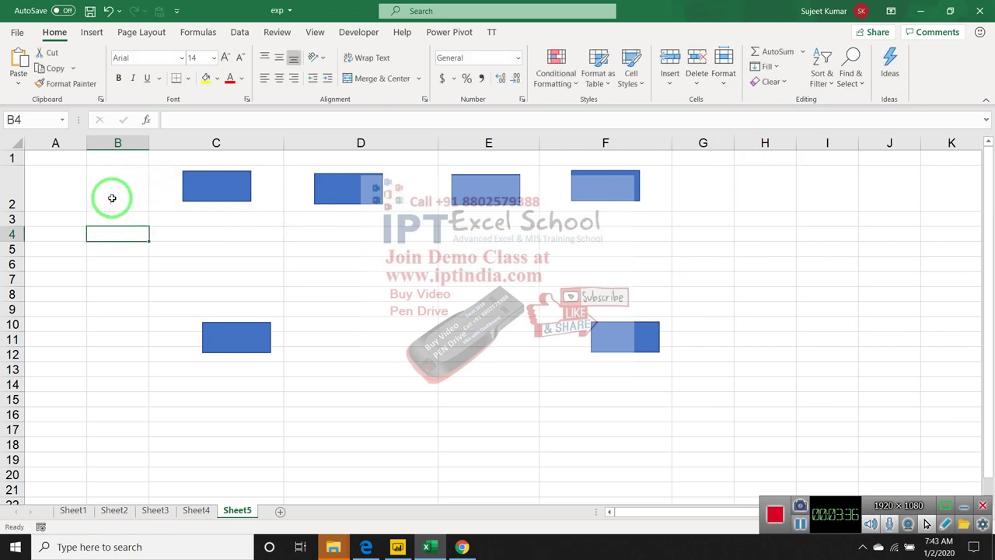
pyautogui.click(111, 195)
pyautogui.press('Right')
pyautogui.hotkey('shift', 'Right')
pyautogui.hotkey('shift', 'Right')
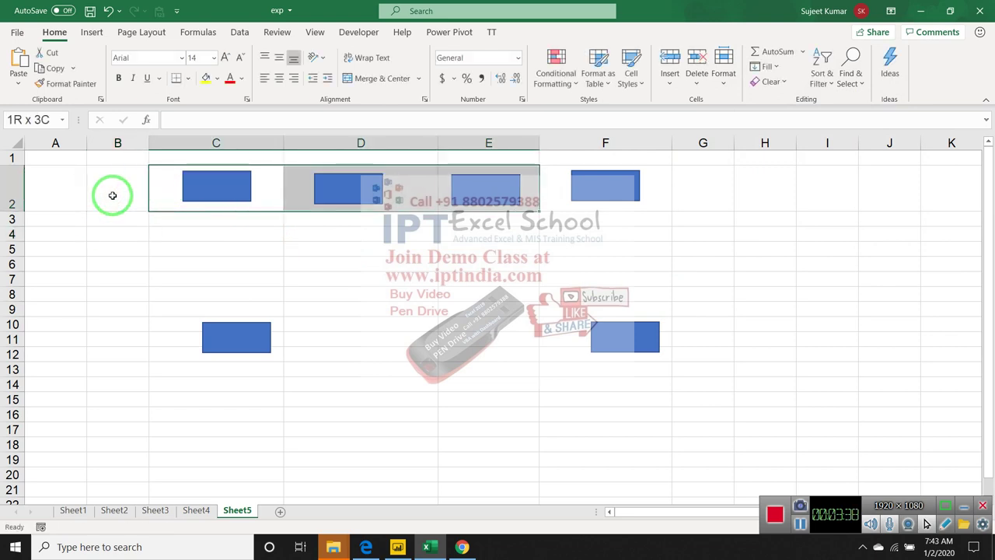
pyautogui.hotkey('shift', 'Right')
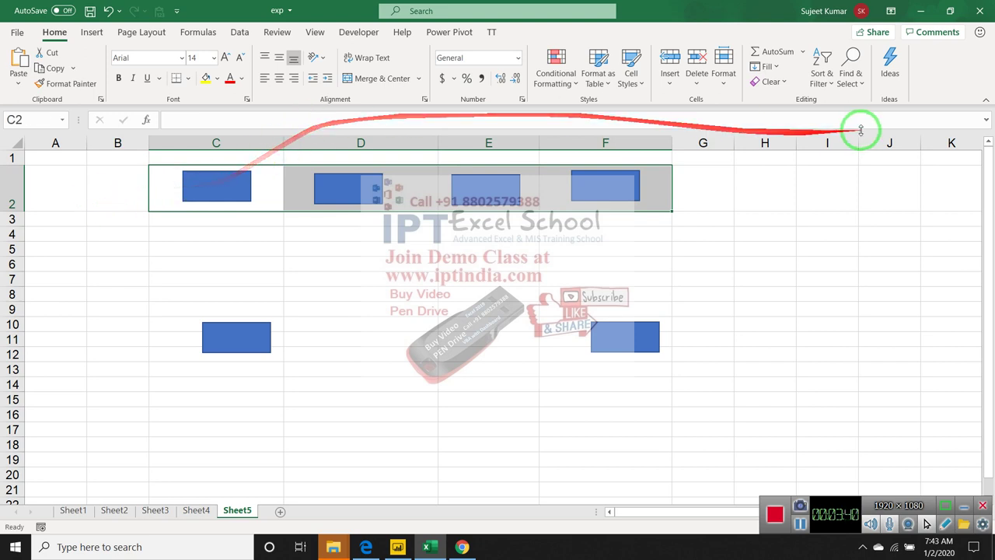
pyautogui.click(850, 76)
pyautogui.click(884, 159)
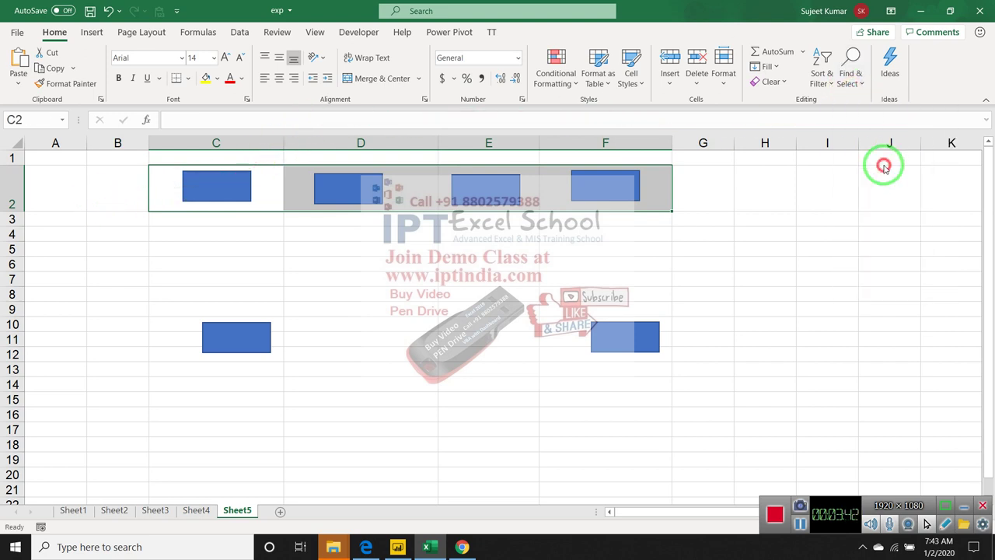
# - Select all six rectangles with the Objects option and delete them, leaving Sheet5 empty
pyautogui.click(764, 210)
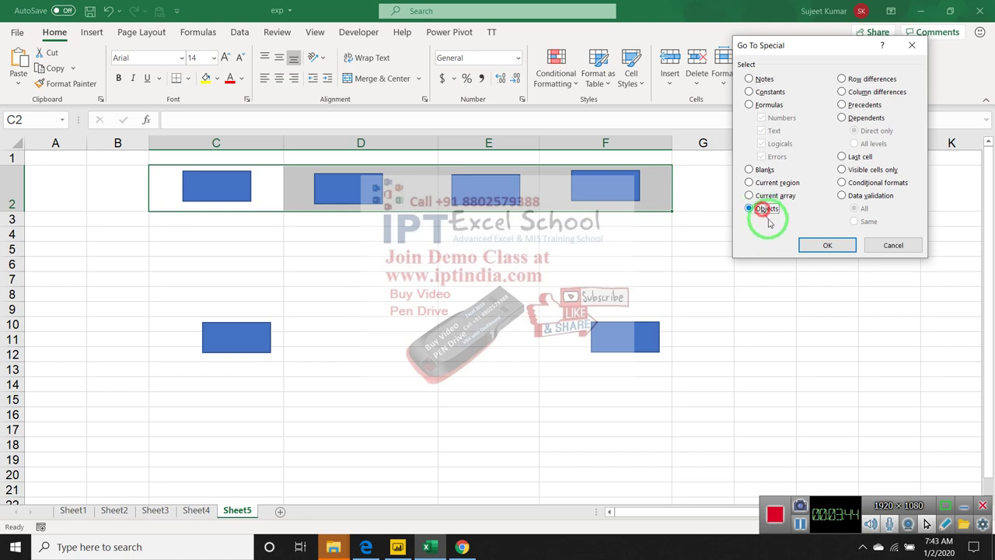
pyautogui.click(826, 247)
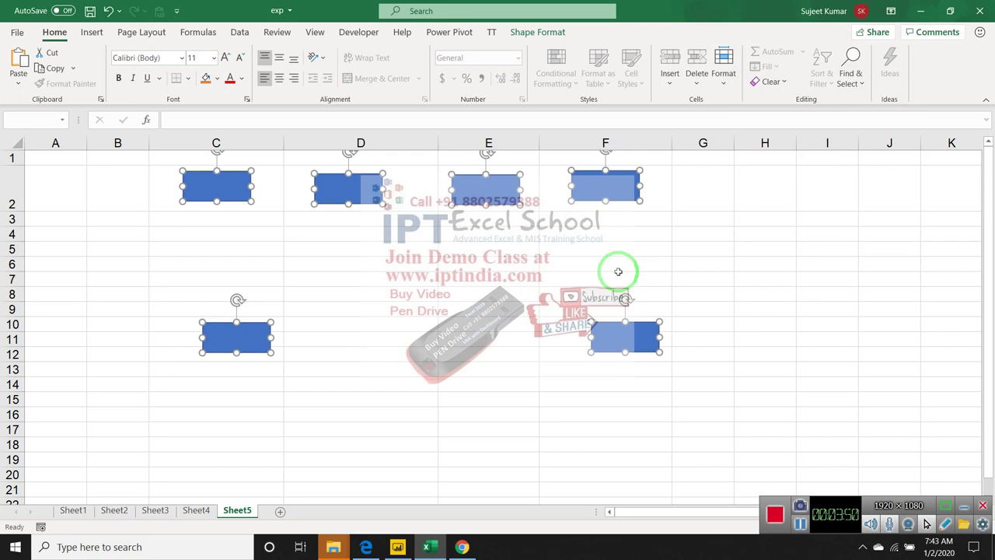
pyautogui.press('Delete')
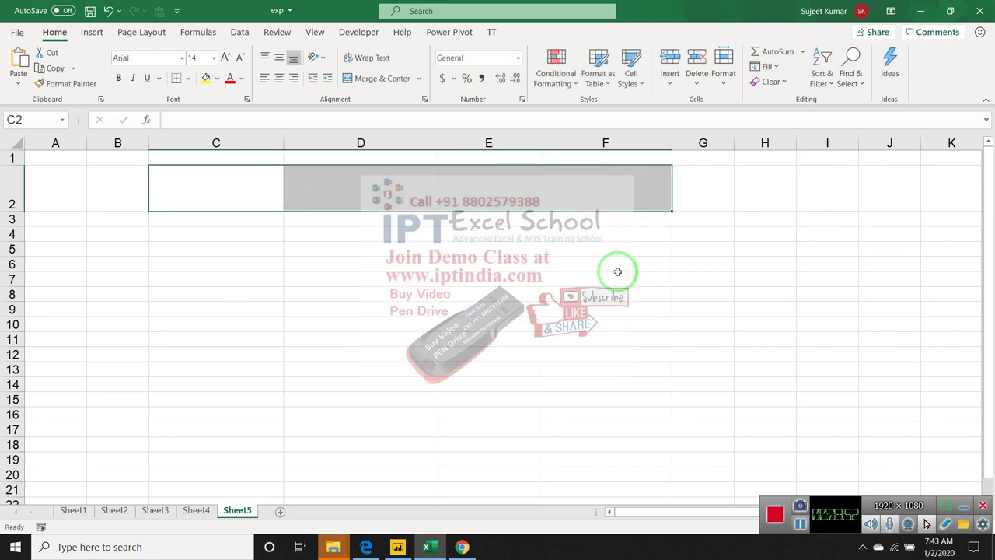
pyautogui.click(618, 274)
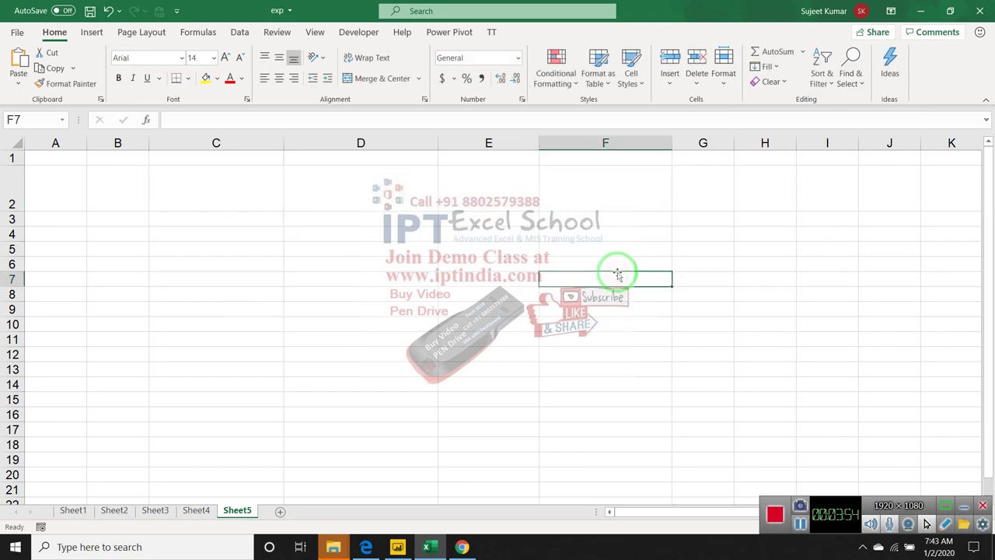
pyautogui.press('super+d')
# - Refresh the Windows desktop from its context menu, then make several selections on the desktop
pyautogui.rightClick(577, 160)
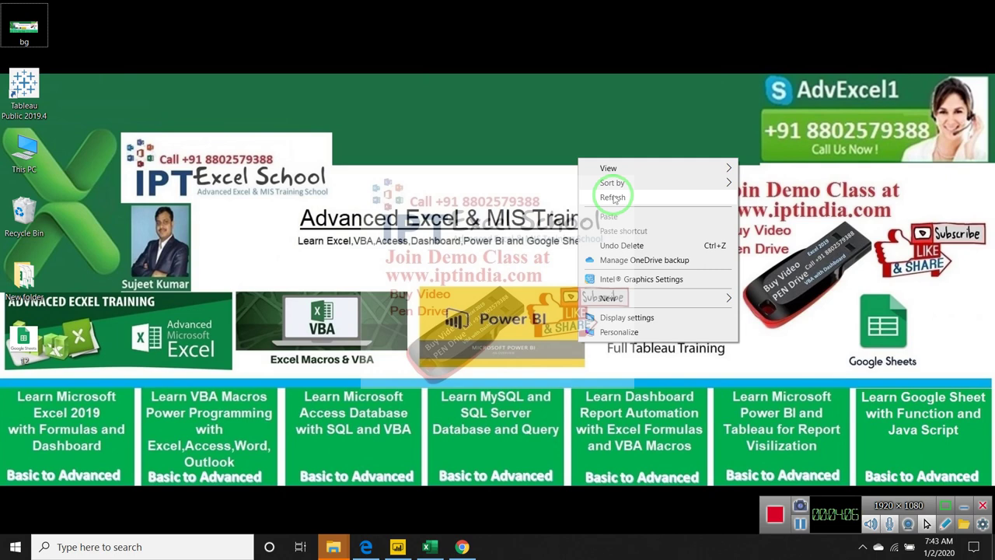
pyautogui.click(613, 199)
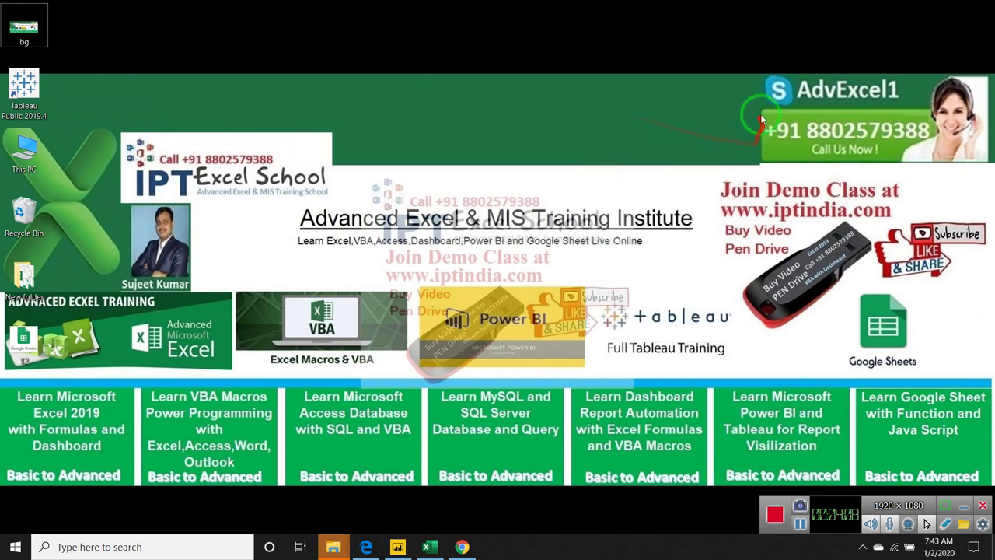
pyautogui.moveTo(745, 70); pyautogui.dragTo(860, 93)
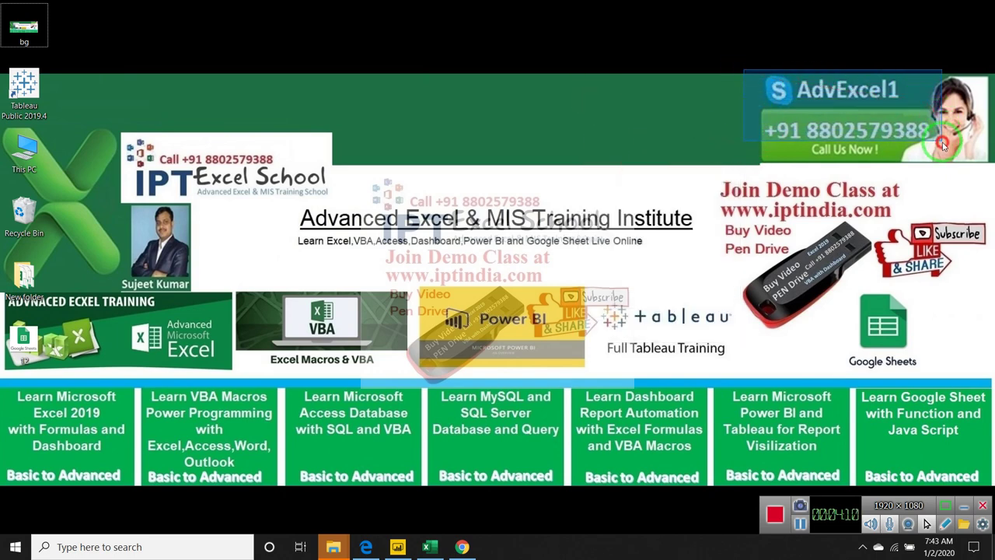
pyautogui.click(581, 274)
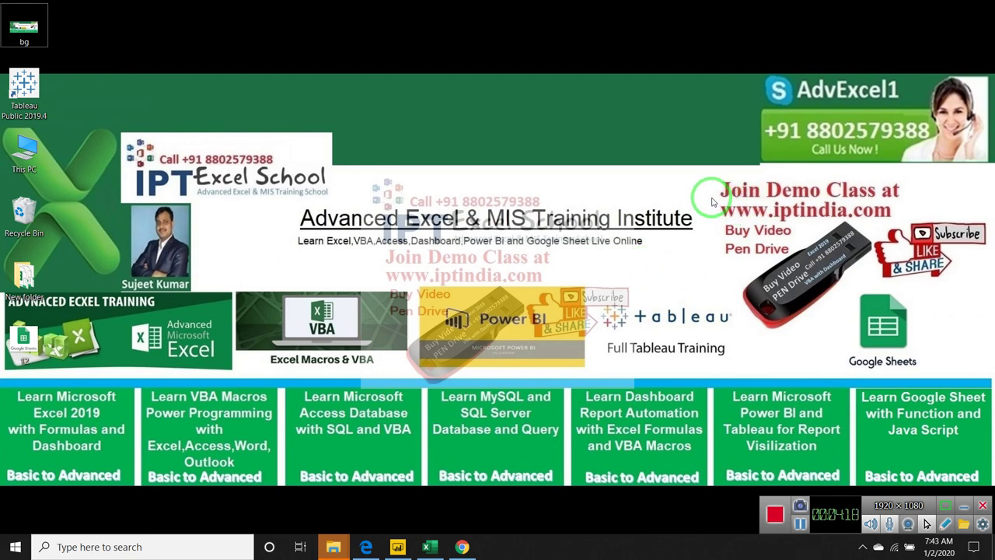
pyautogui.moveTo(712, 208); pyautogui.dragTo(899, 223)
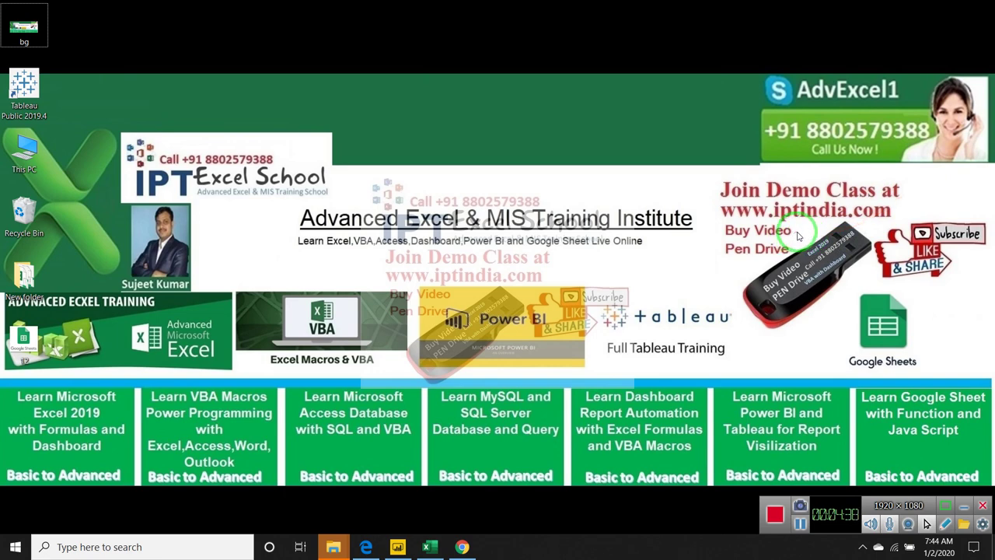
pyautogui.moveTo(800, 230); pyautogui.dragTo(830, 306)
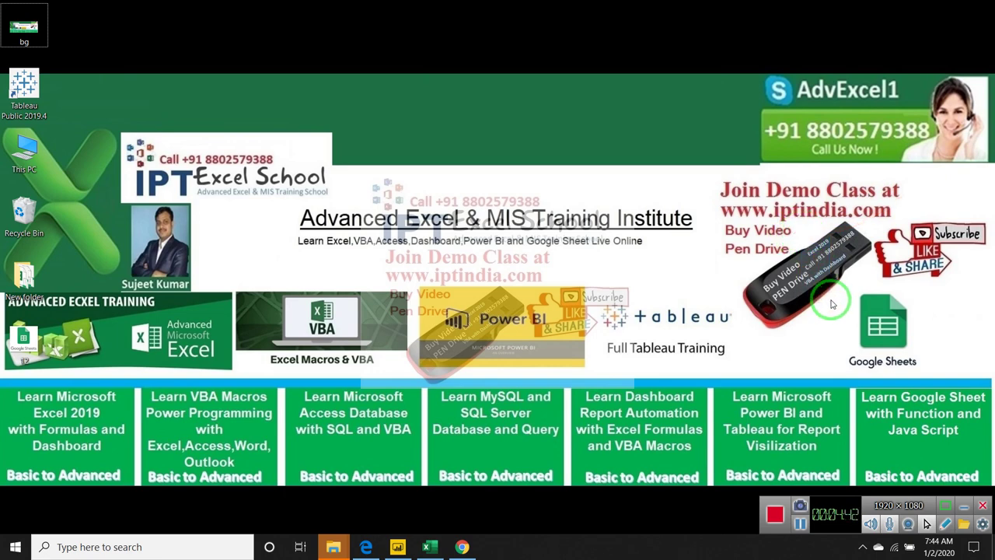